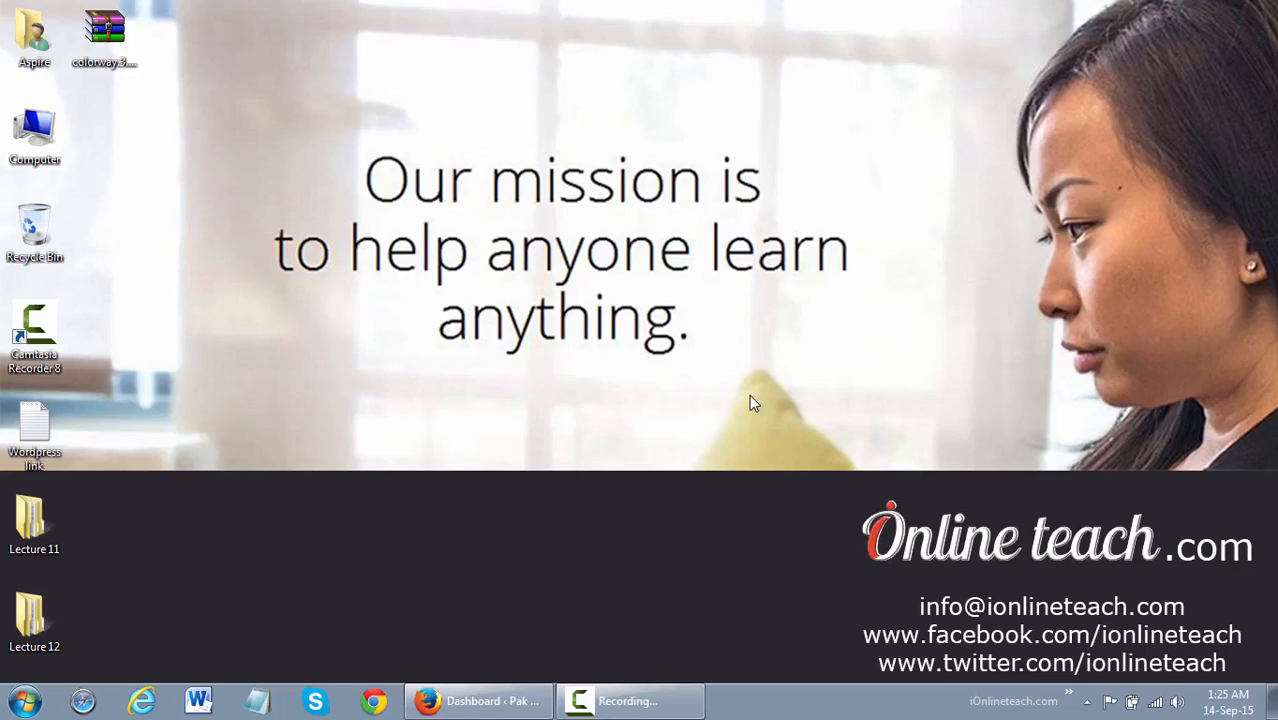
Switch to Firefox, open pakhelpingjobs.com in a new tab and look through the site's home page.
click(491, 695)
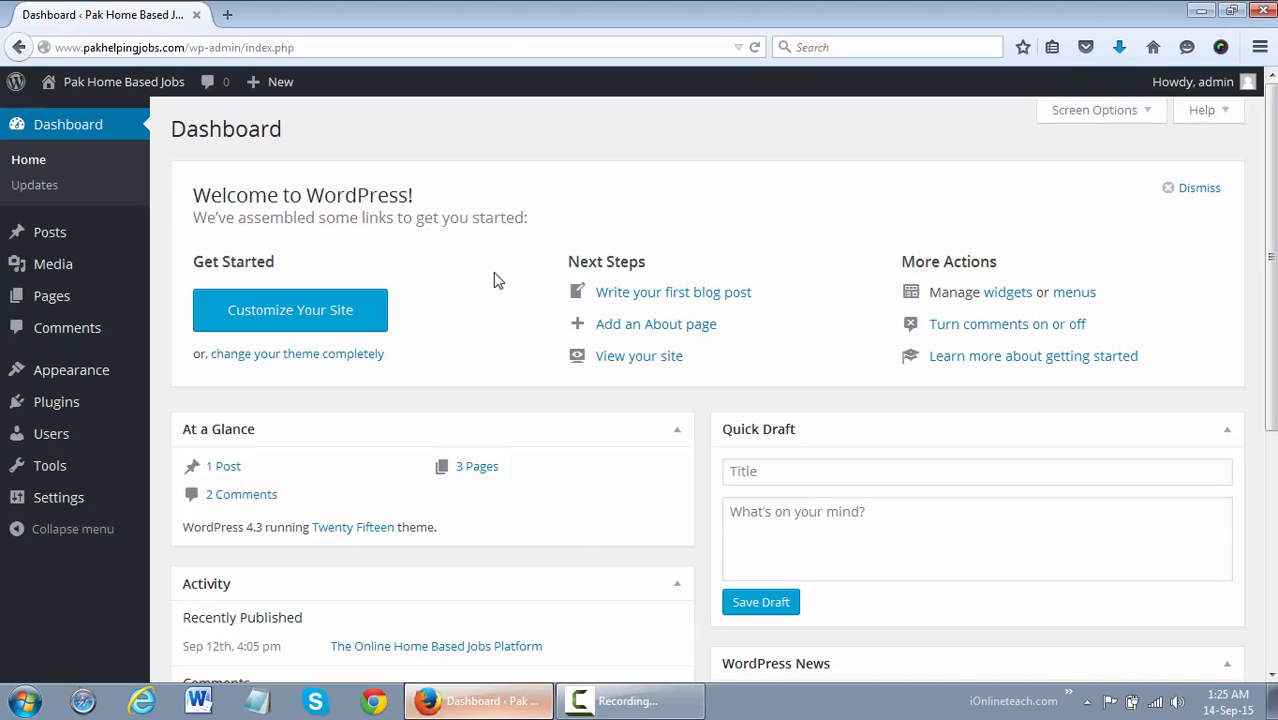
click(227, 14)
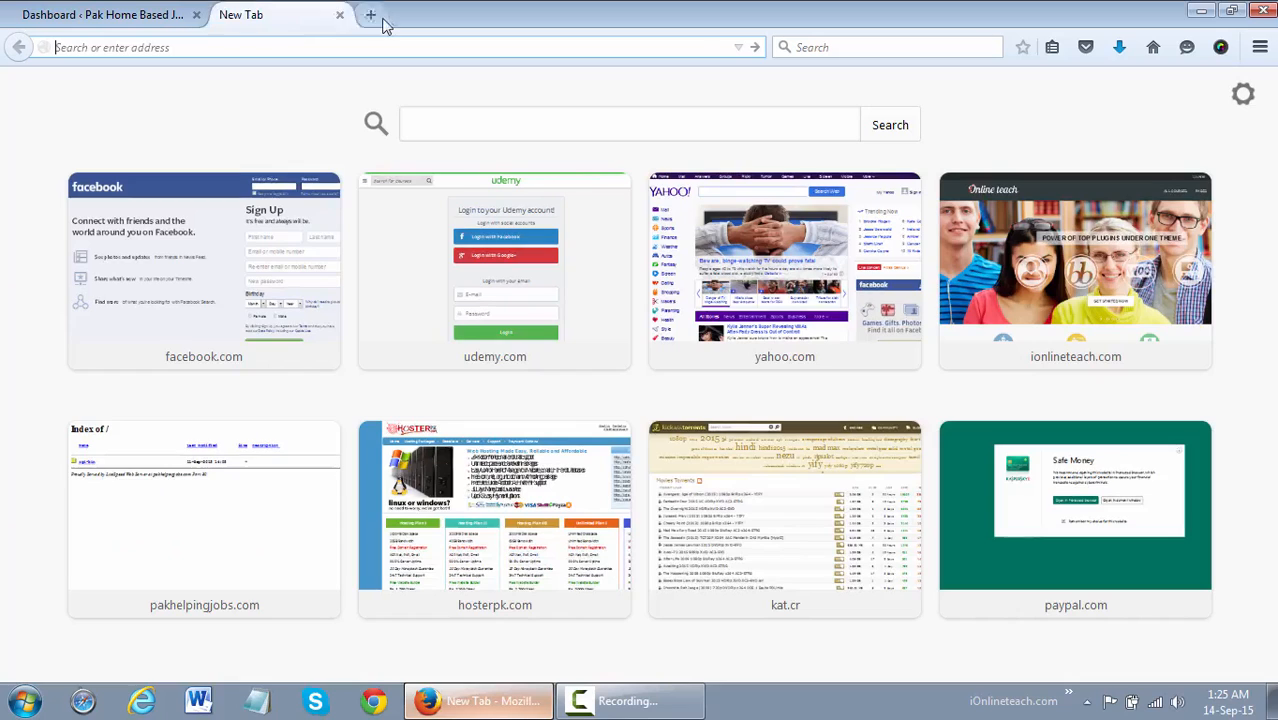
text(pakhelpingjobs.com/)
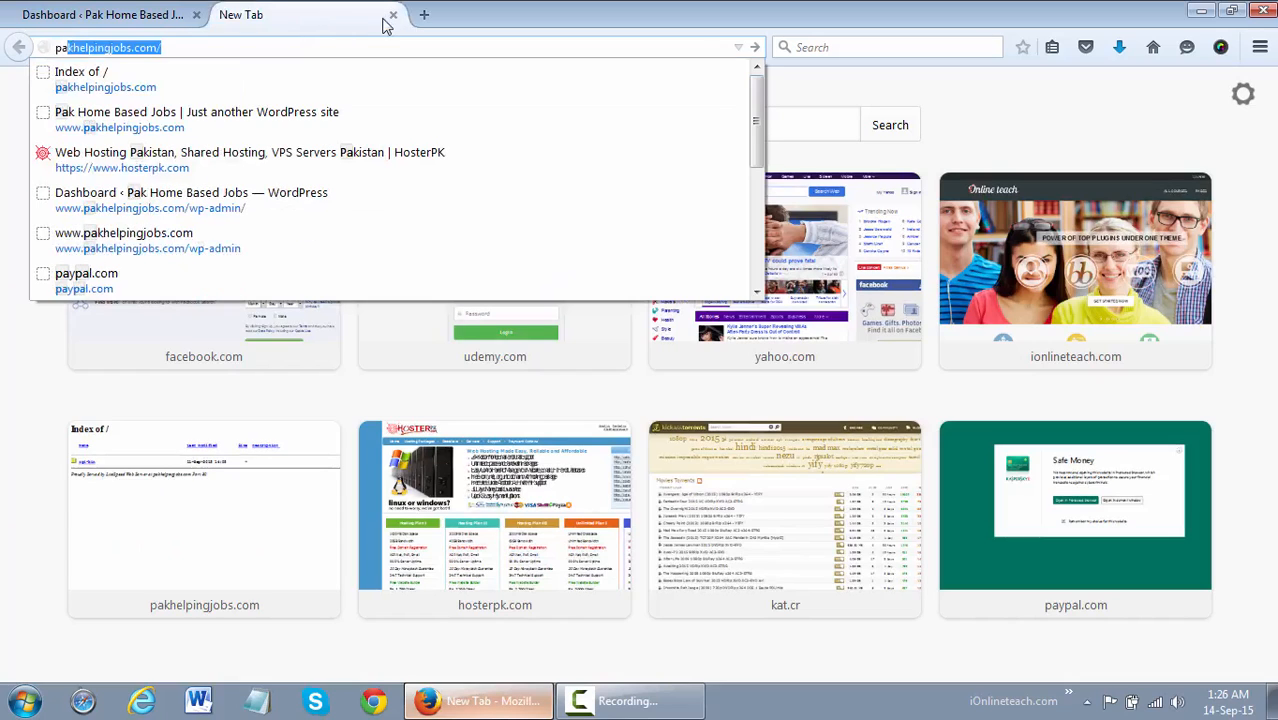
key(Return)
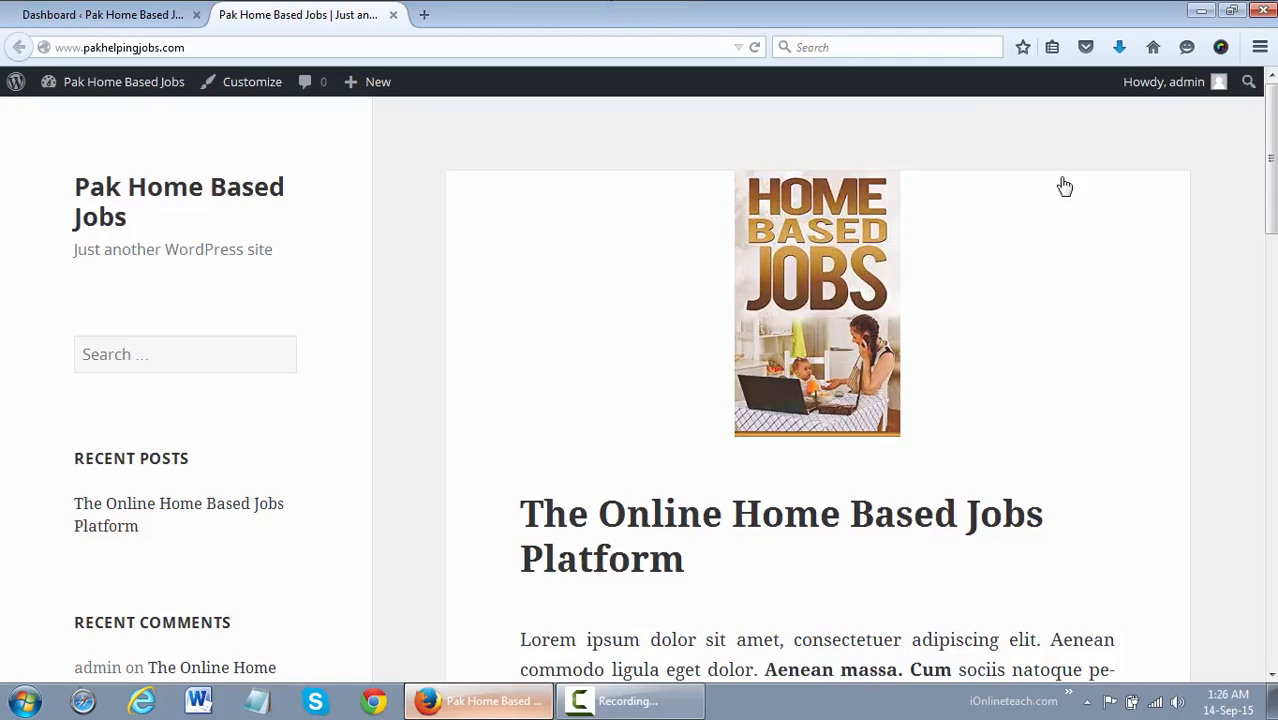
scroll(816, 290, down, 8)
scroll(816, 390, down, 5)
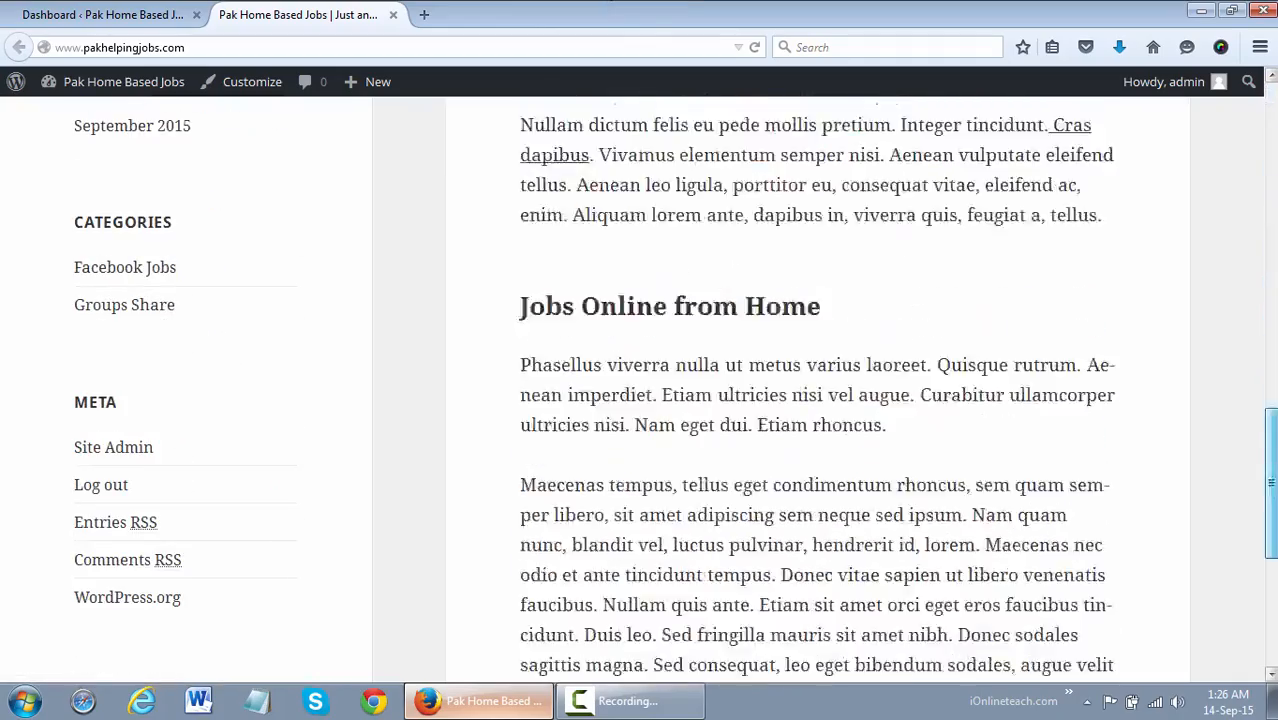
scroll(816, 390, up, 13)
drag(1271, 174, 1271, 158)
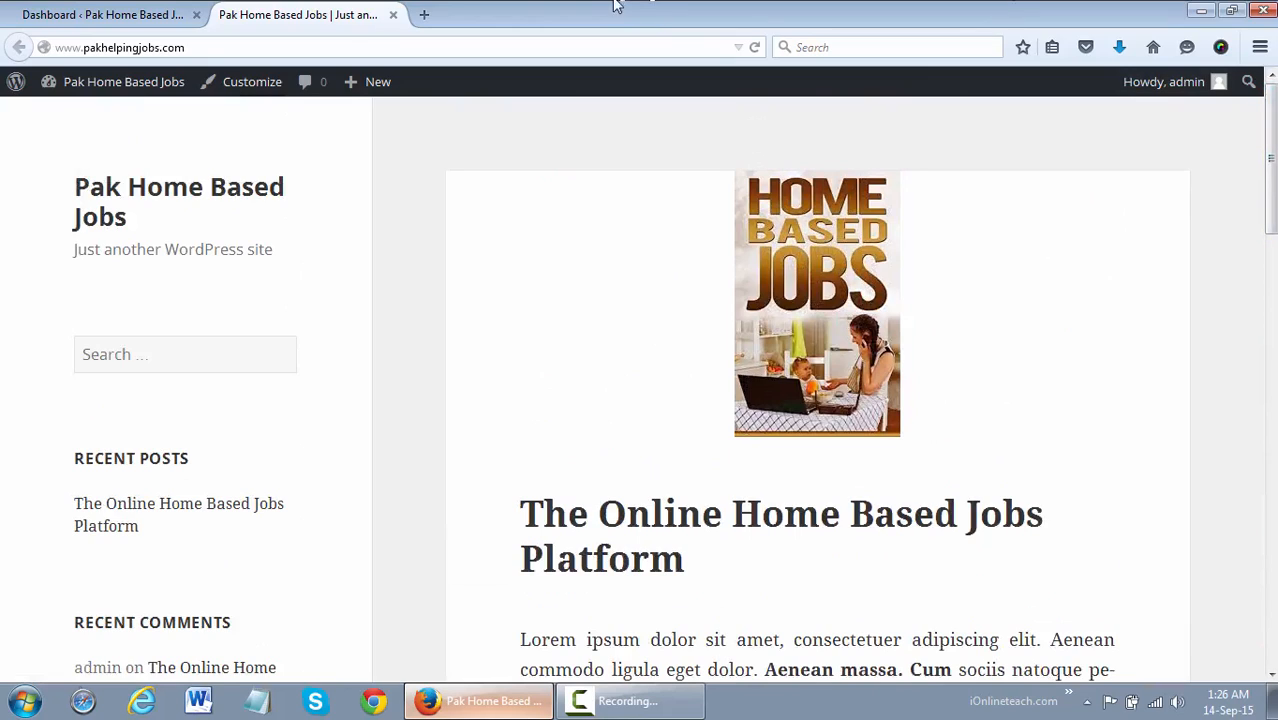
Open the installed themes page in the WordPress dashboard and compare the active theme with the live home page.
click(134, 11)
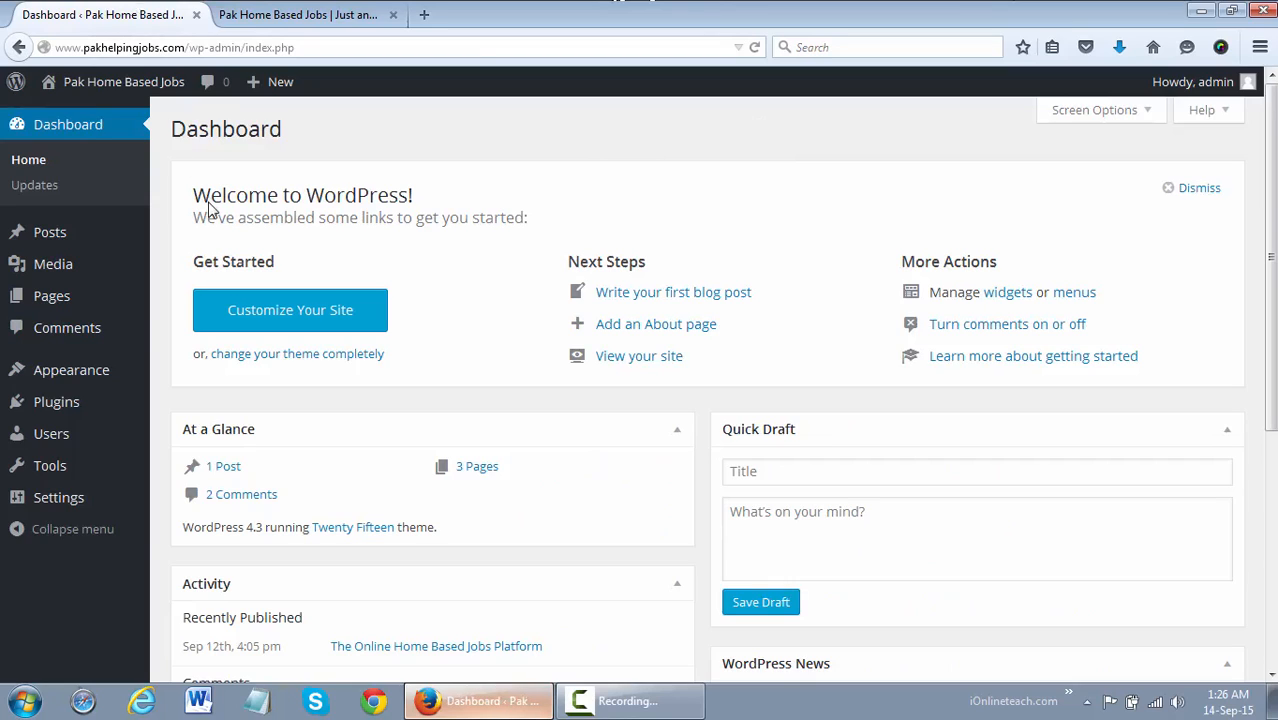
mouse_move(30, 372)
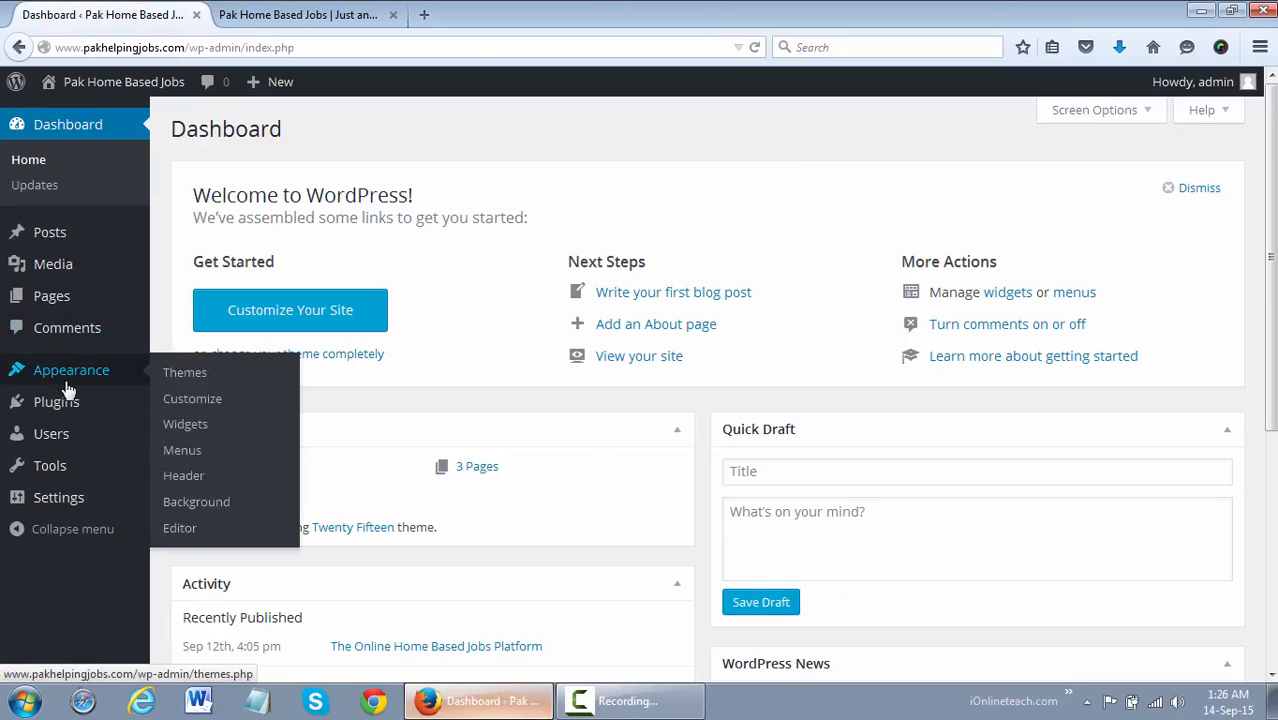
click(199, 383)
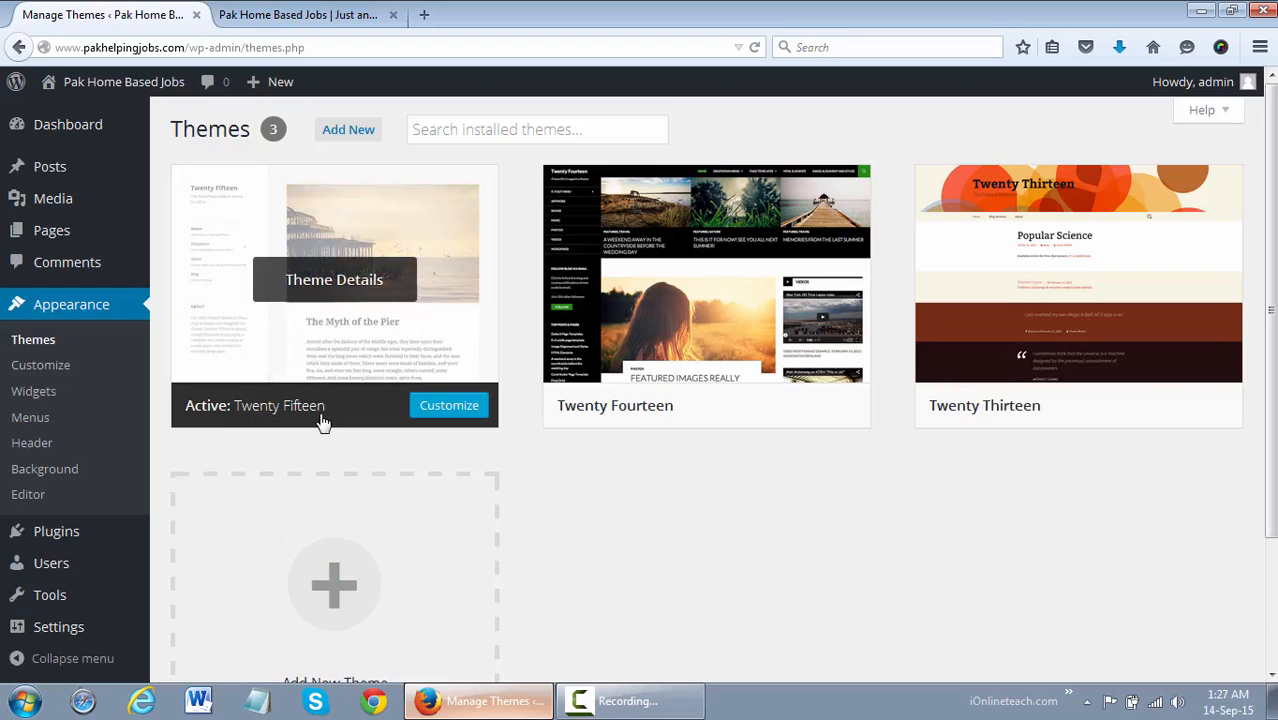
click(295, 13)
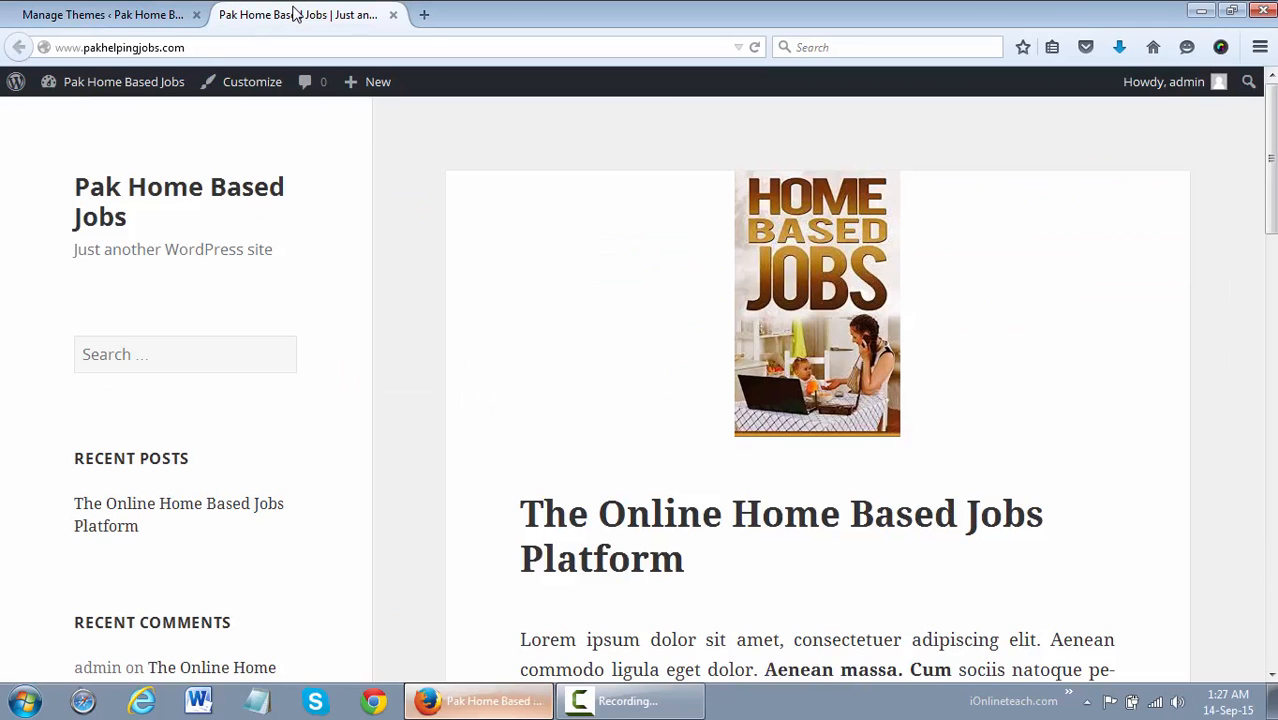
click(141, 14)
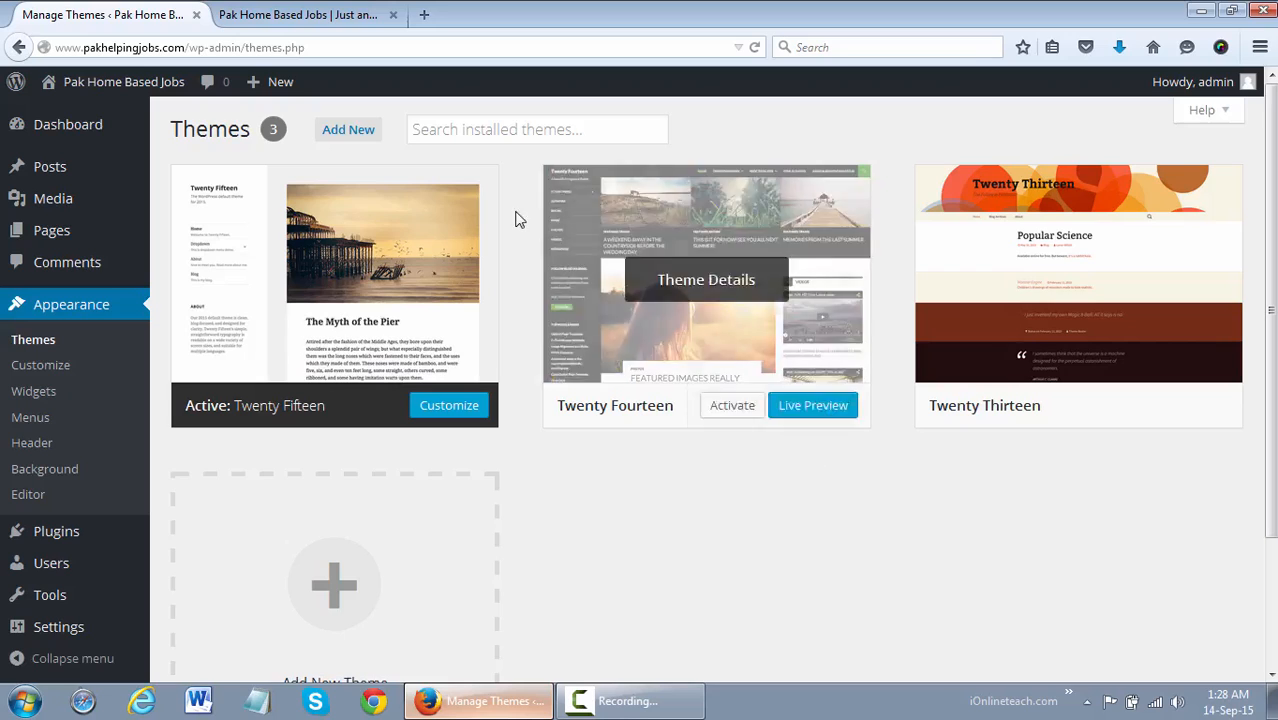
Start adding a new theme and open the form for uploading a theme in .zip format.
click(355, 133)
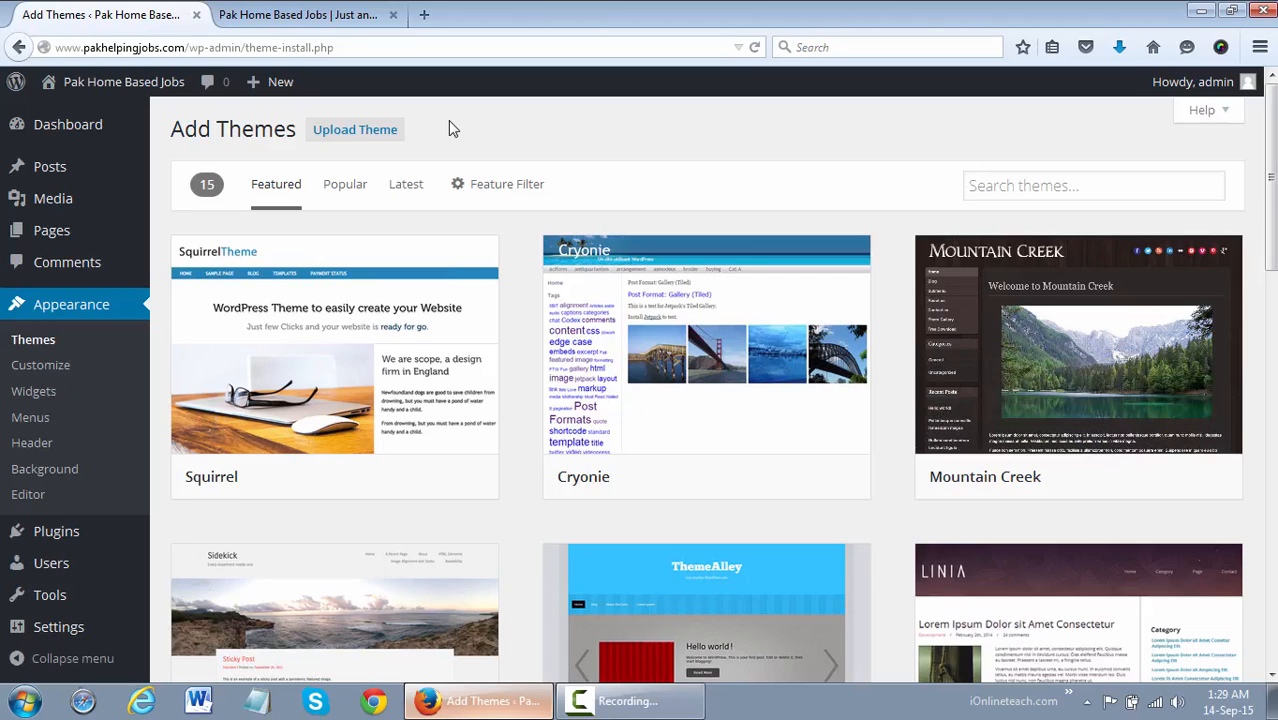
click(395, 131)
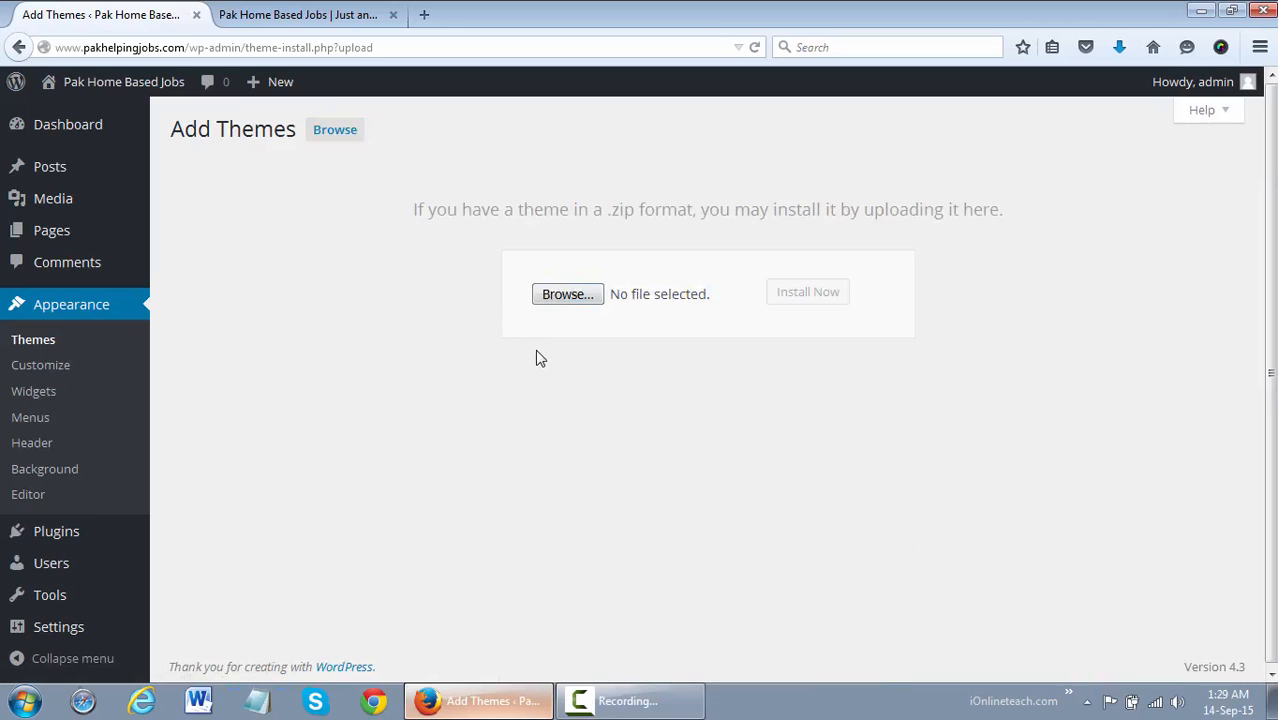
triple_click(678, 215)
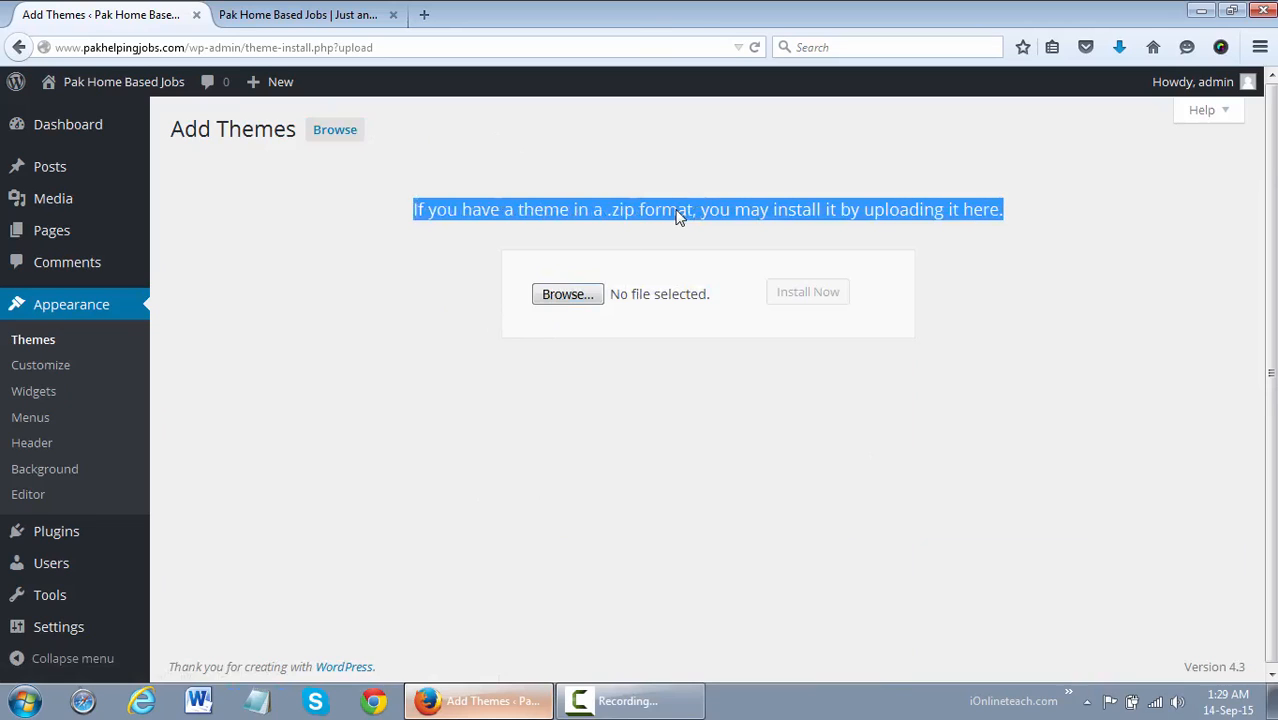
click(866, 417)
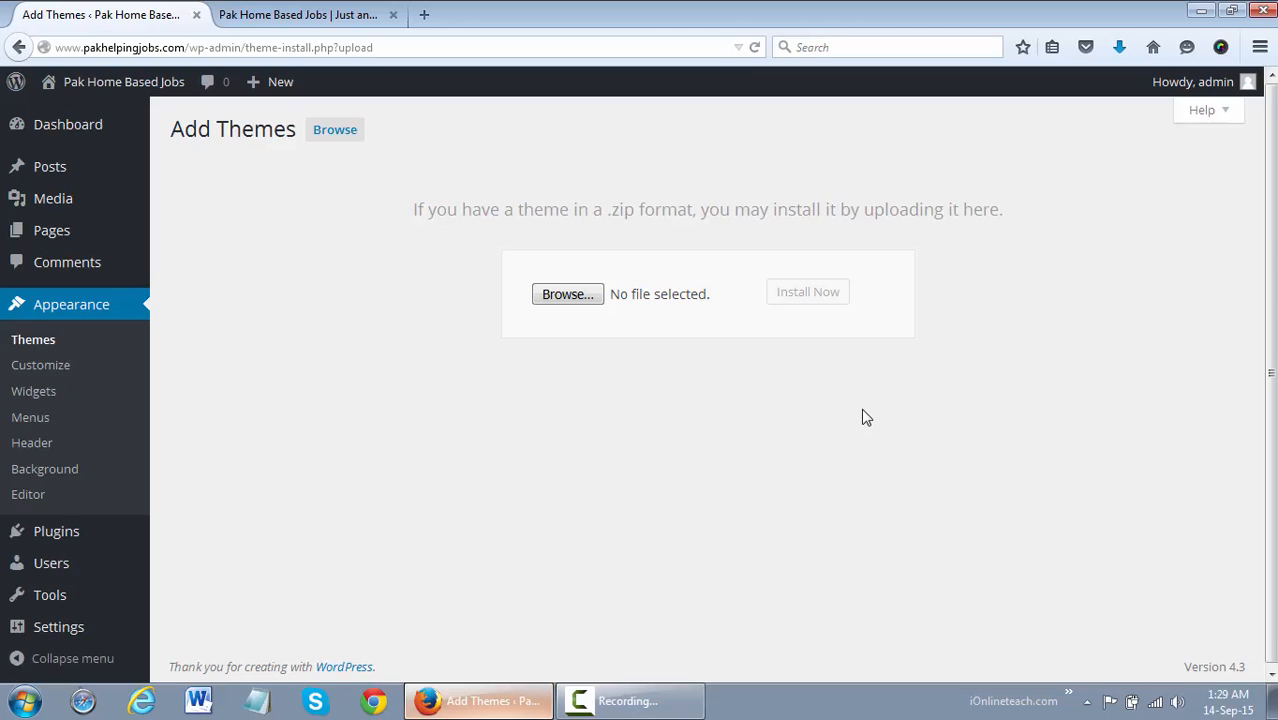
Choose the colorway.3.3.8 archive from the Desktop and install it as a theme.
click(585, 295)
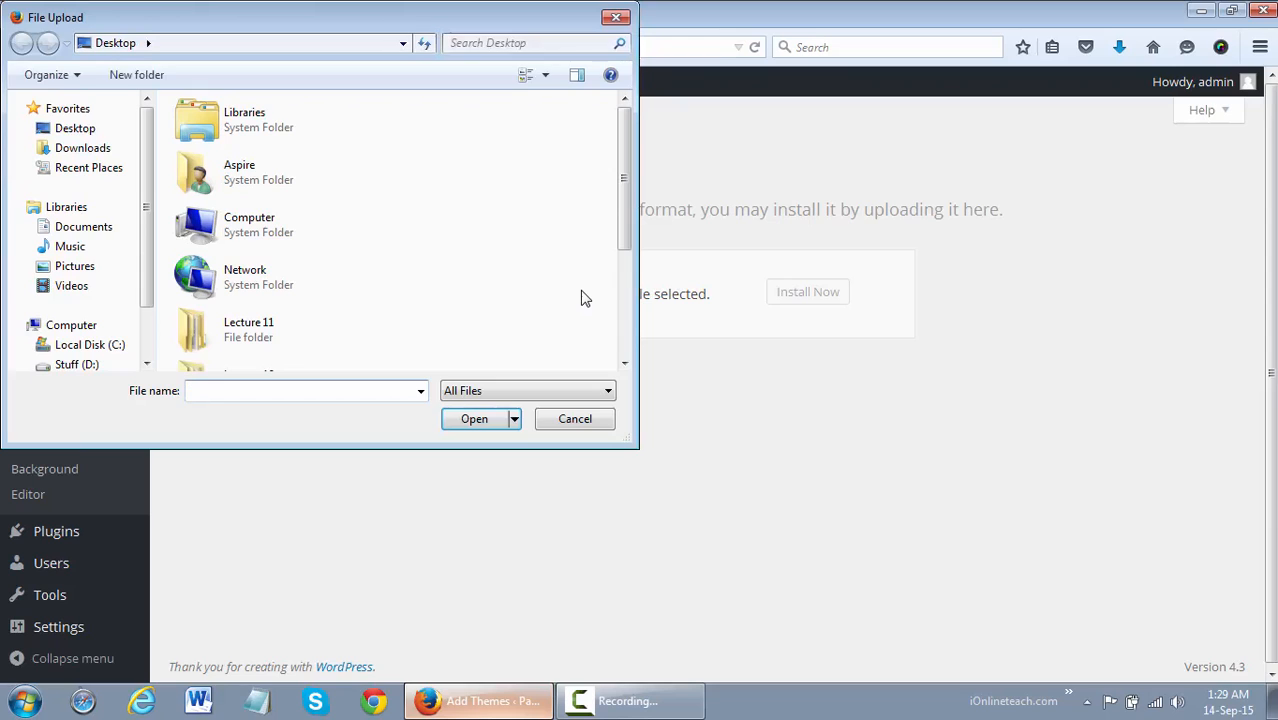
drag(632, 248, 629, 366)
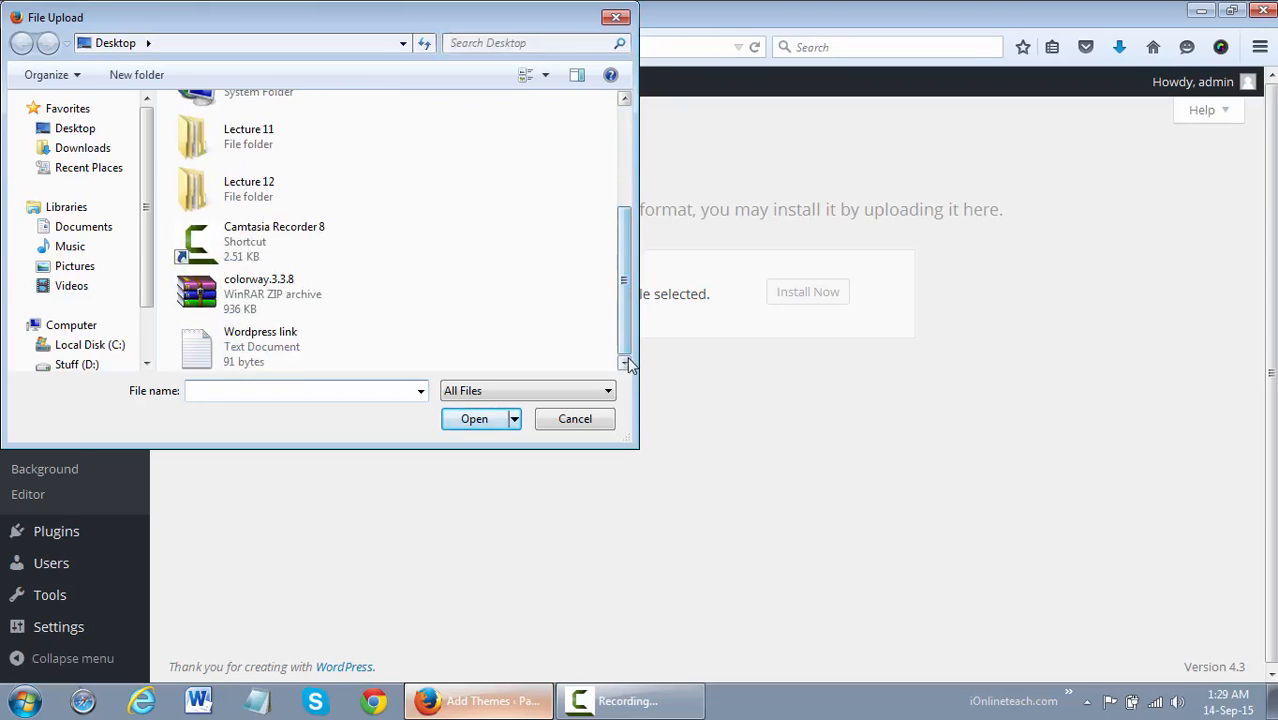
click(302, 297)
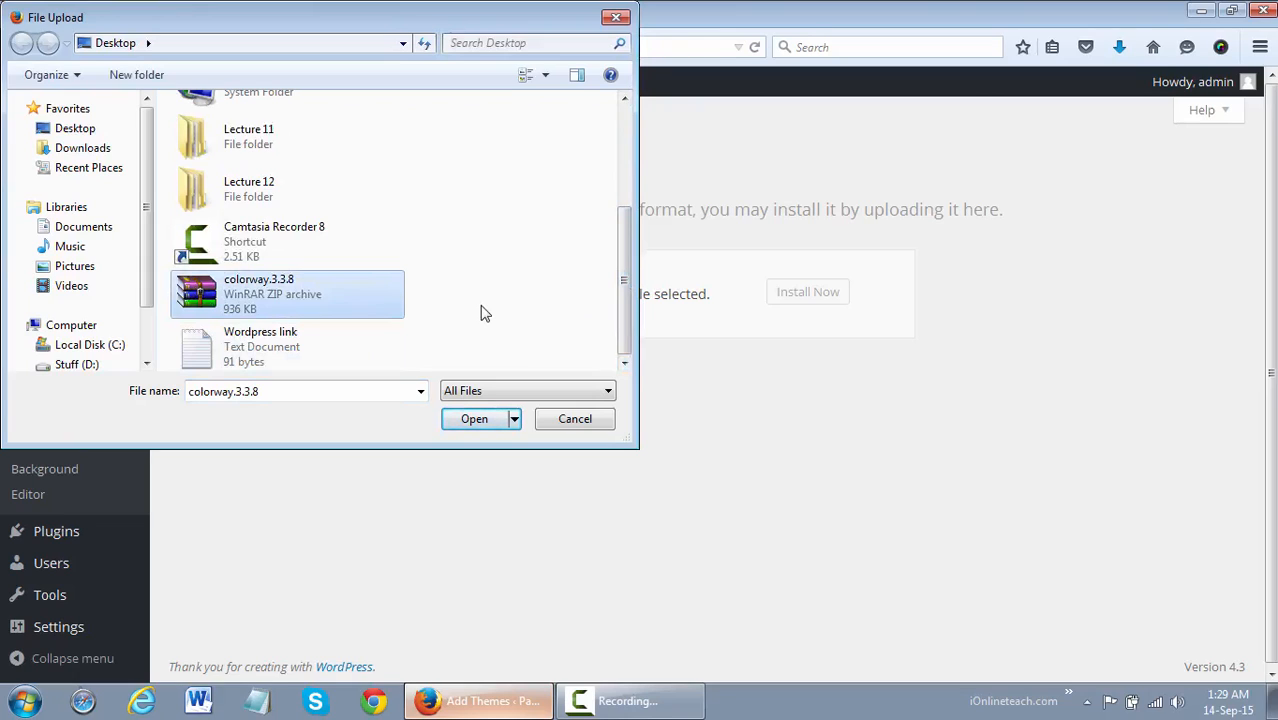
click(471, 421)
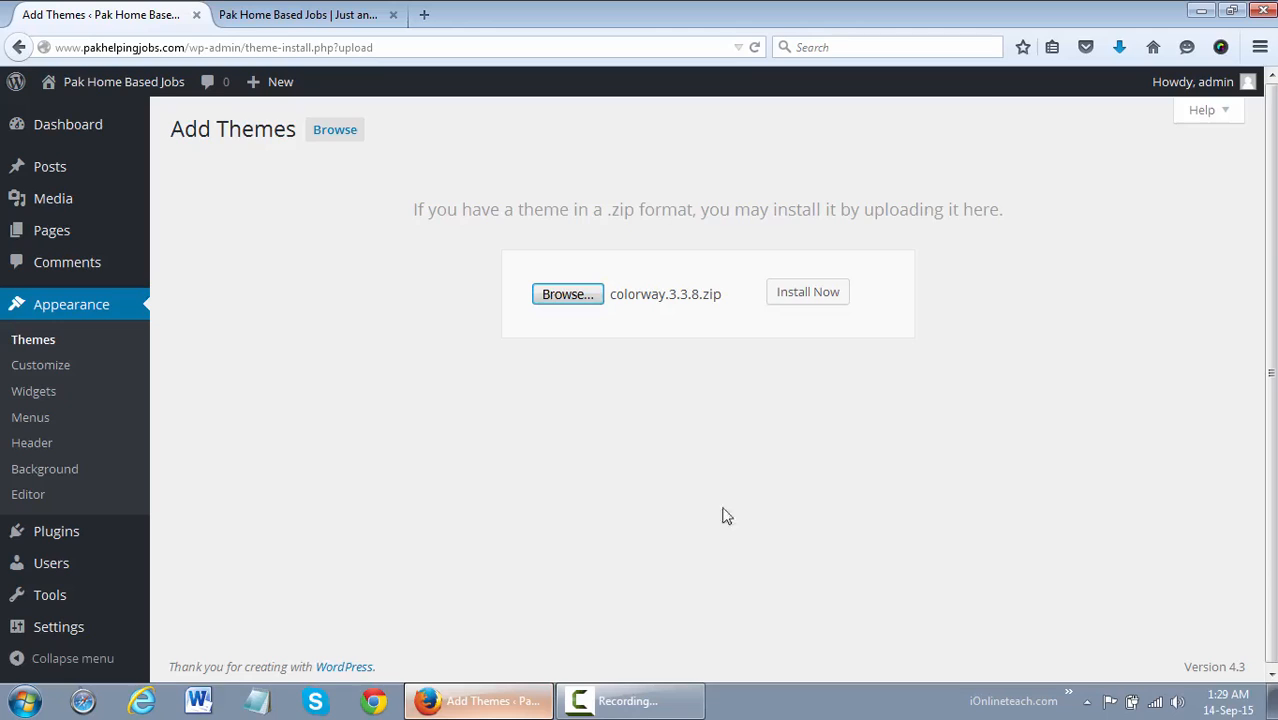
click(806, 291)
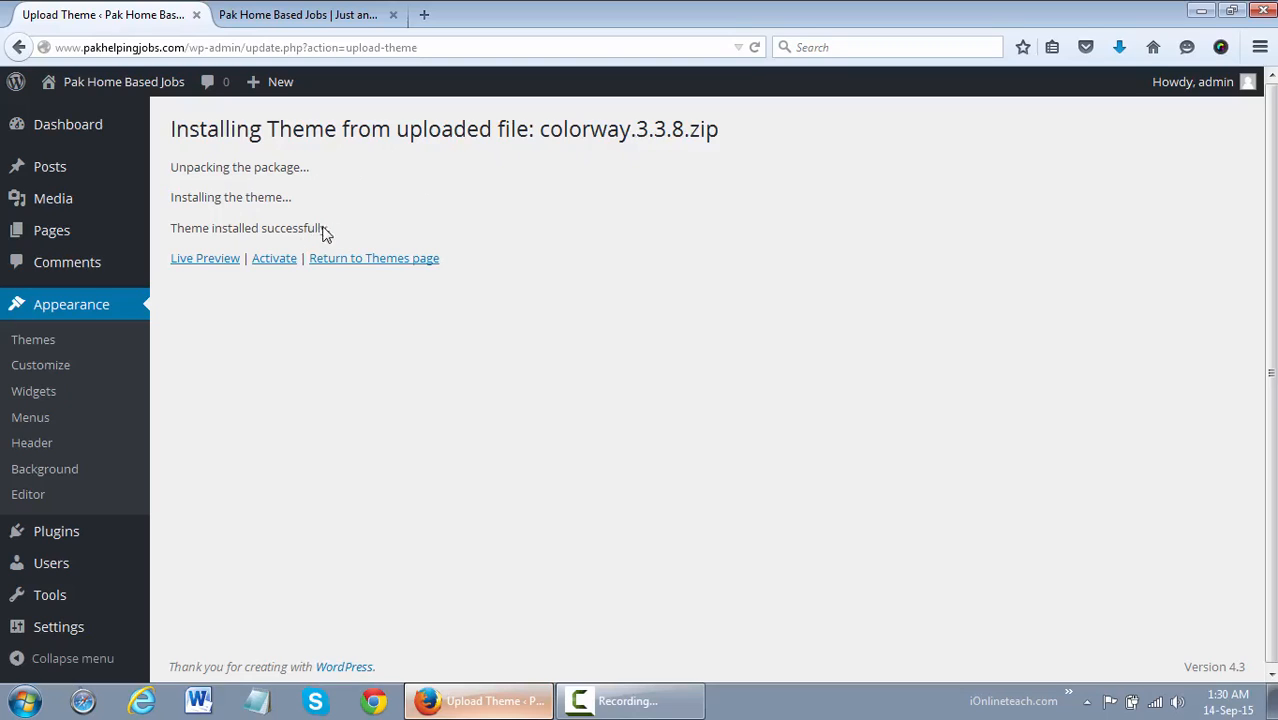
Return to the Themes page from the installation report and review the installed themes.
drag(322, 229, 176, 232)
click(352, 240)
click(374, 266)
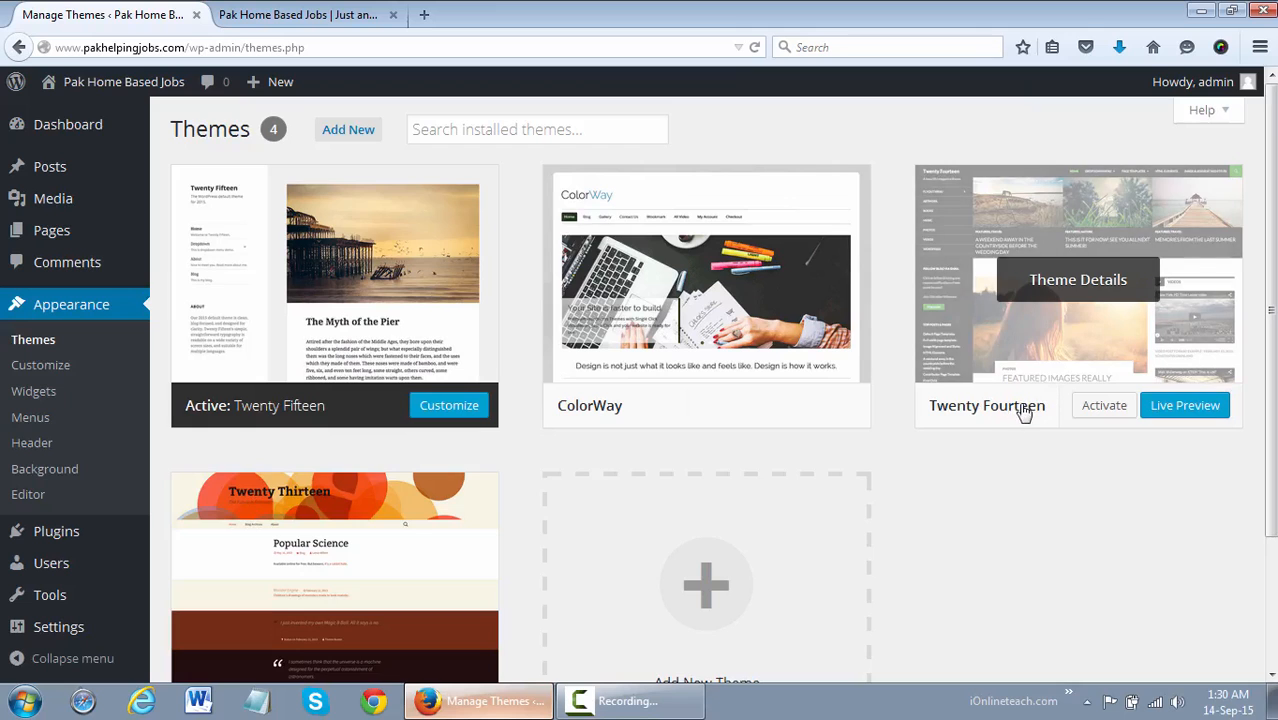
scroll(876, 522, down, 3)
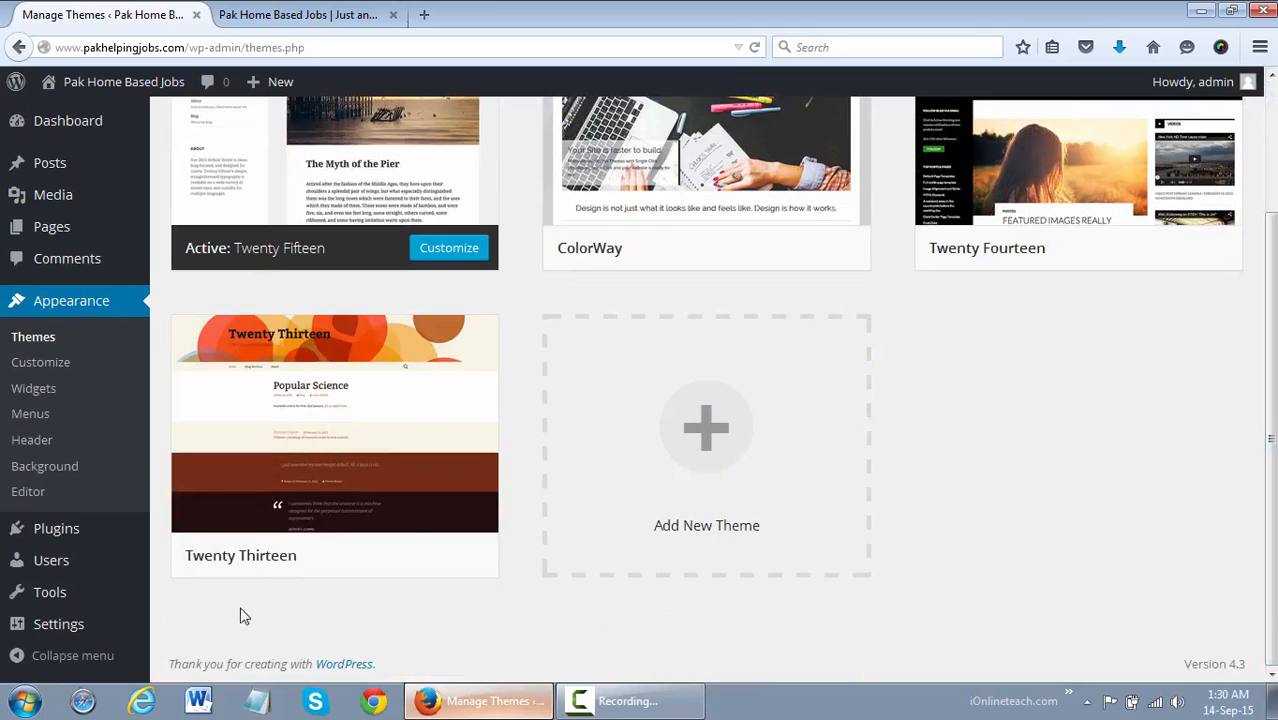
scroll(1133, 538, up, 3)
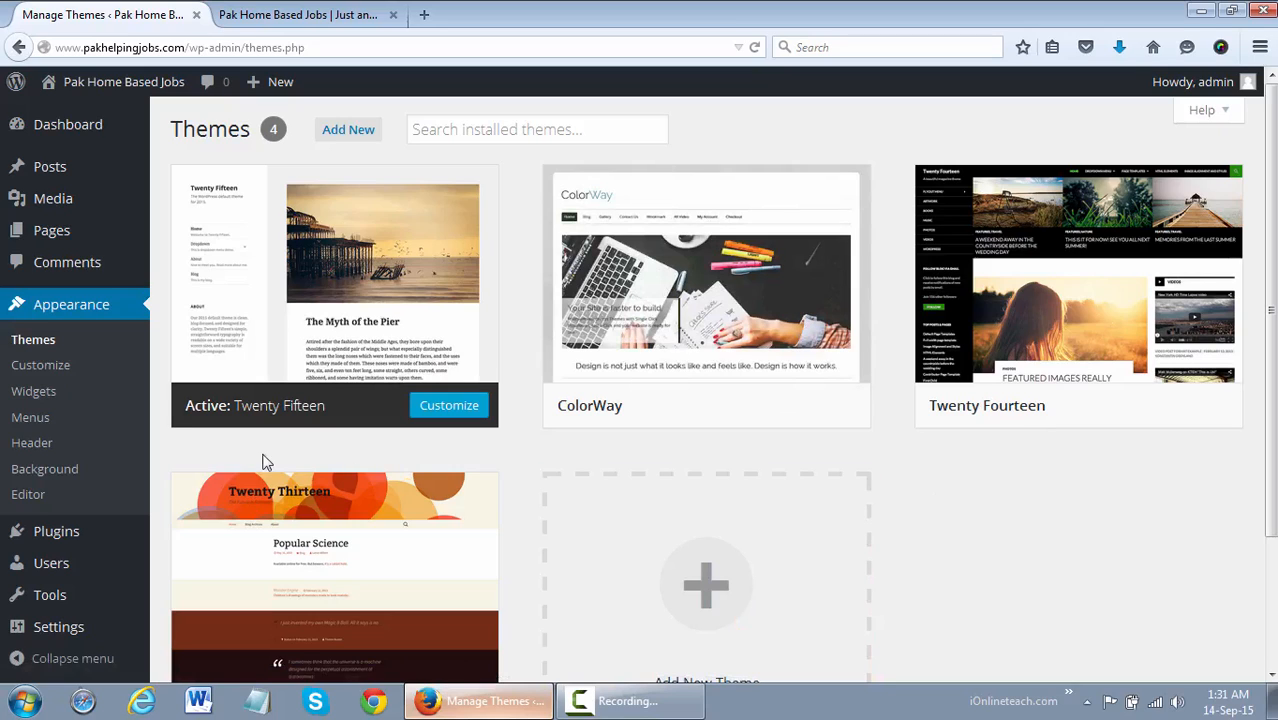
Open the Add Themes catalogue and look through its Featured themes.
click(350, 131)
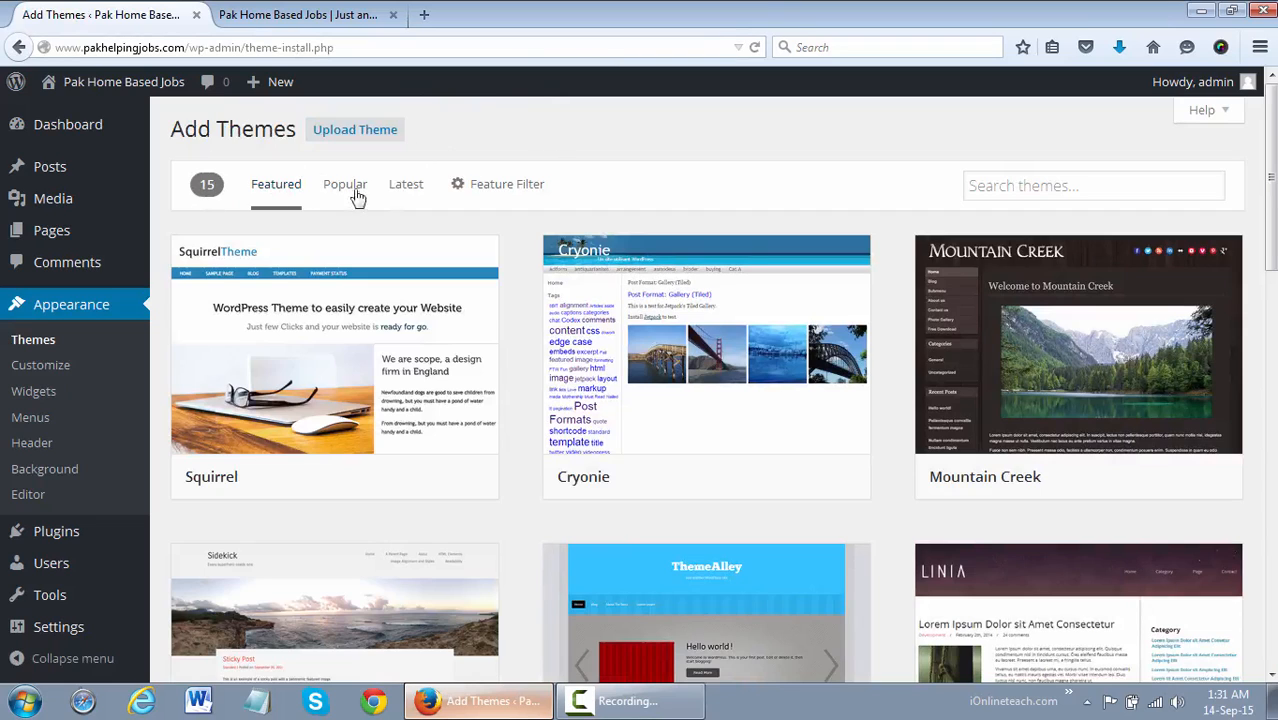
scroll(1128, 245, down, 10)
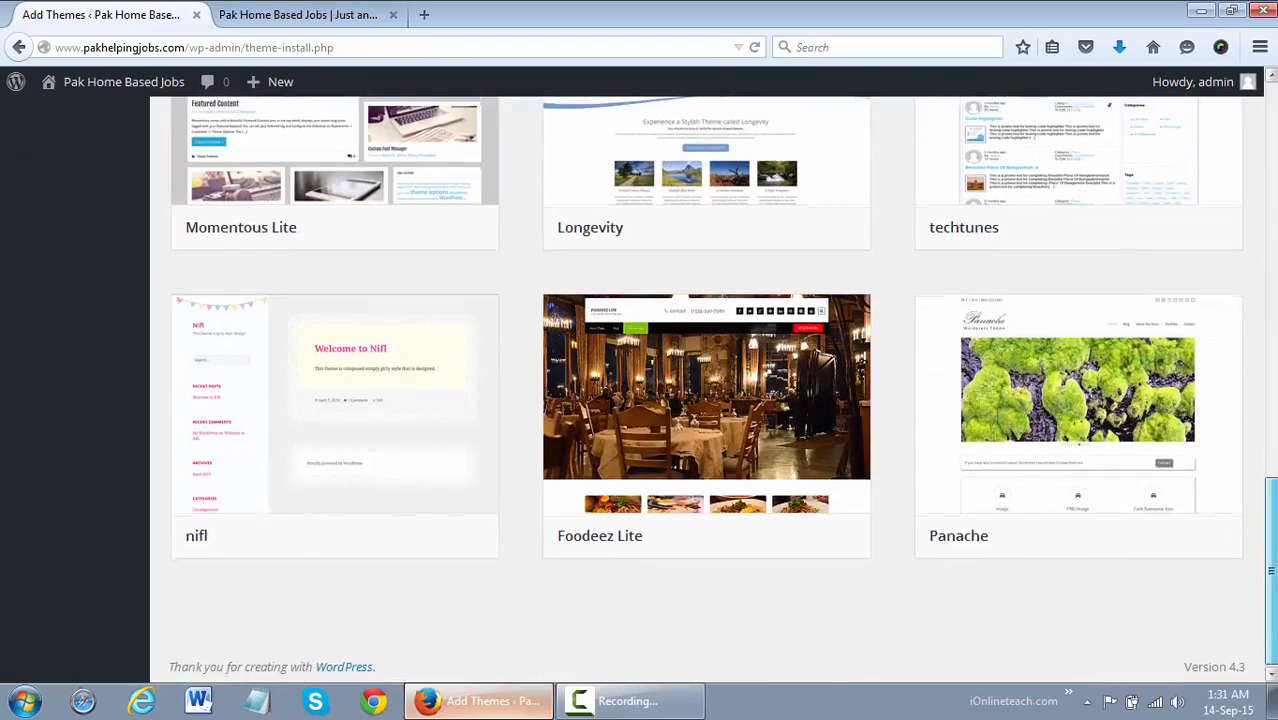
drag(1272, 571, 1272, 177)
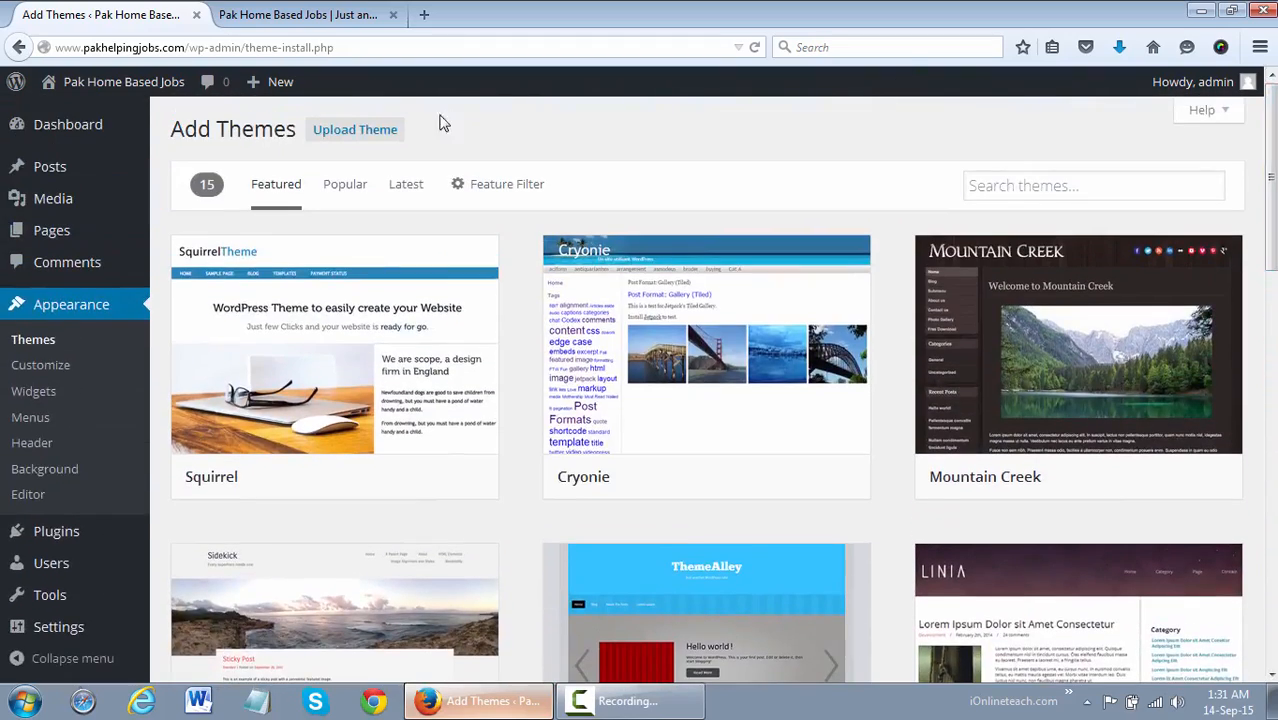
mouse_move(396, 283)
drag(1271, 177, 1271, 383)
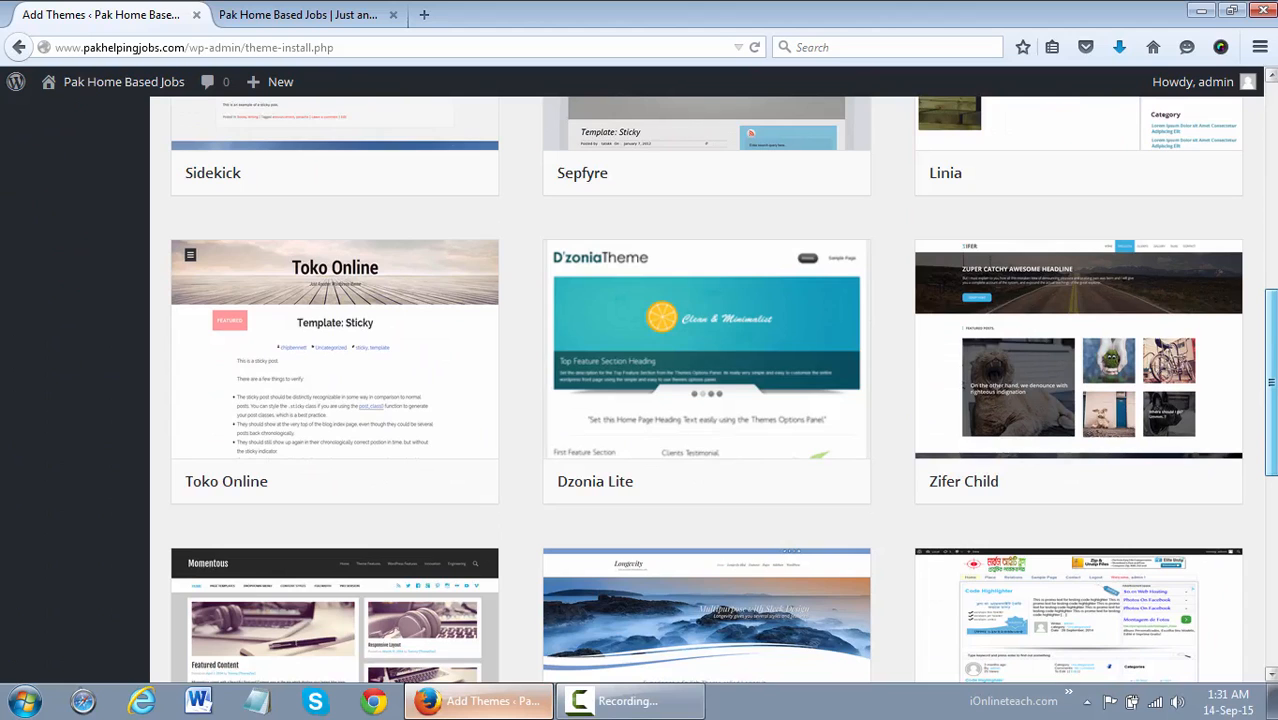
drag(1271, 383, 1271, 185)
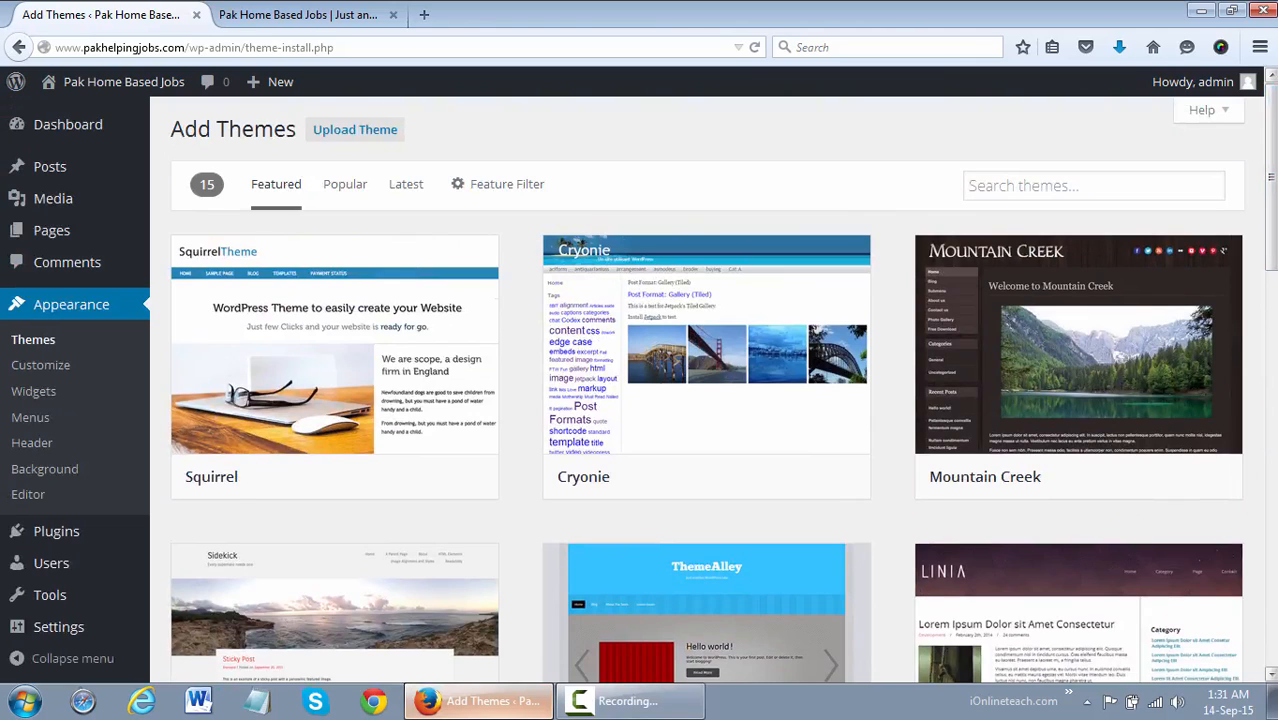
drag(1271, 200, 1271, 201)
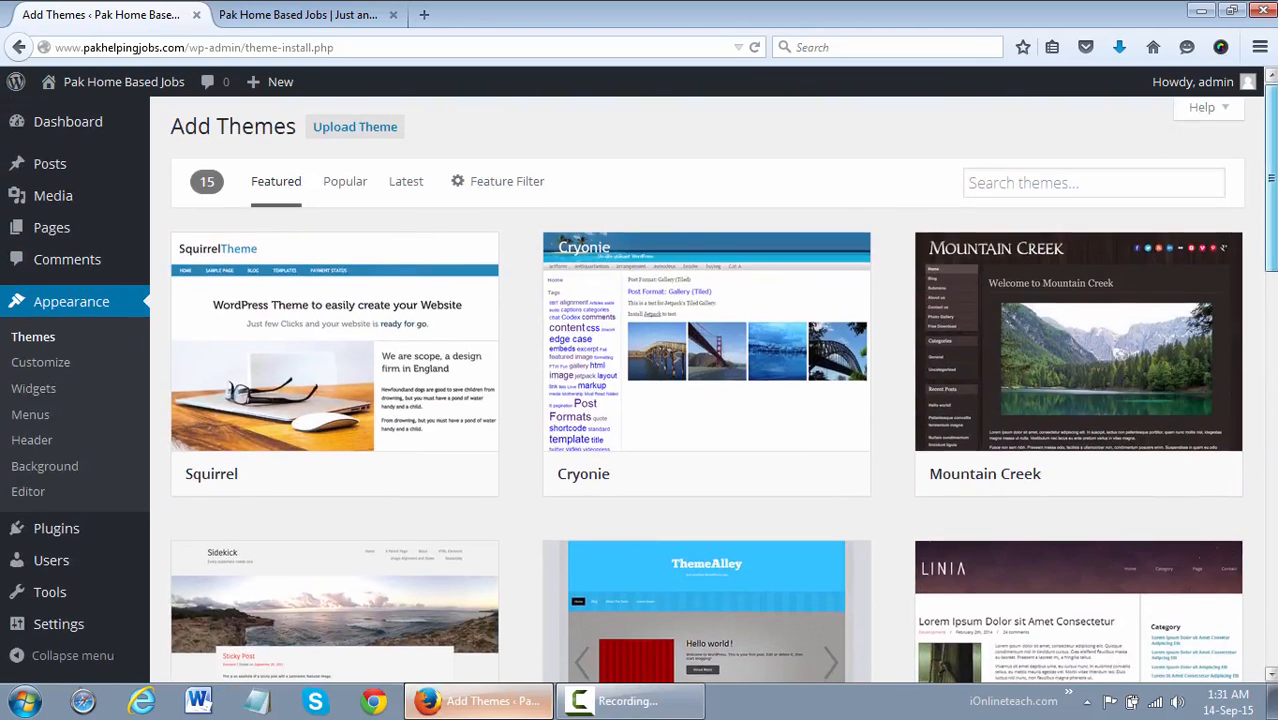
mouse_move(1117, 345)
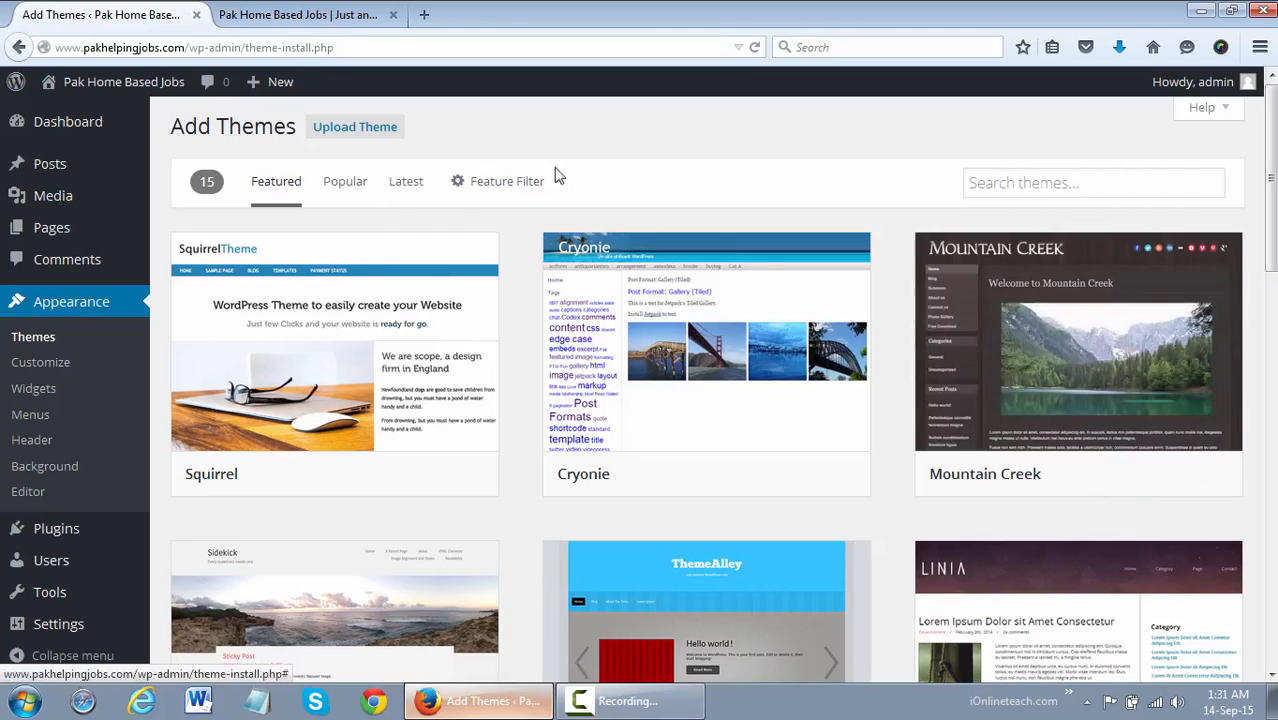
Show the Popular themes in the catalogue and browse through them.
click(350, 182)
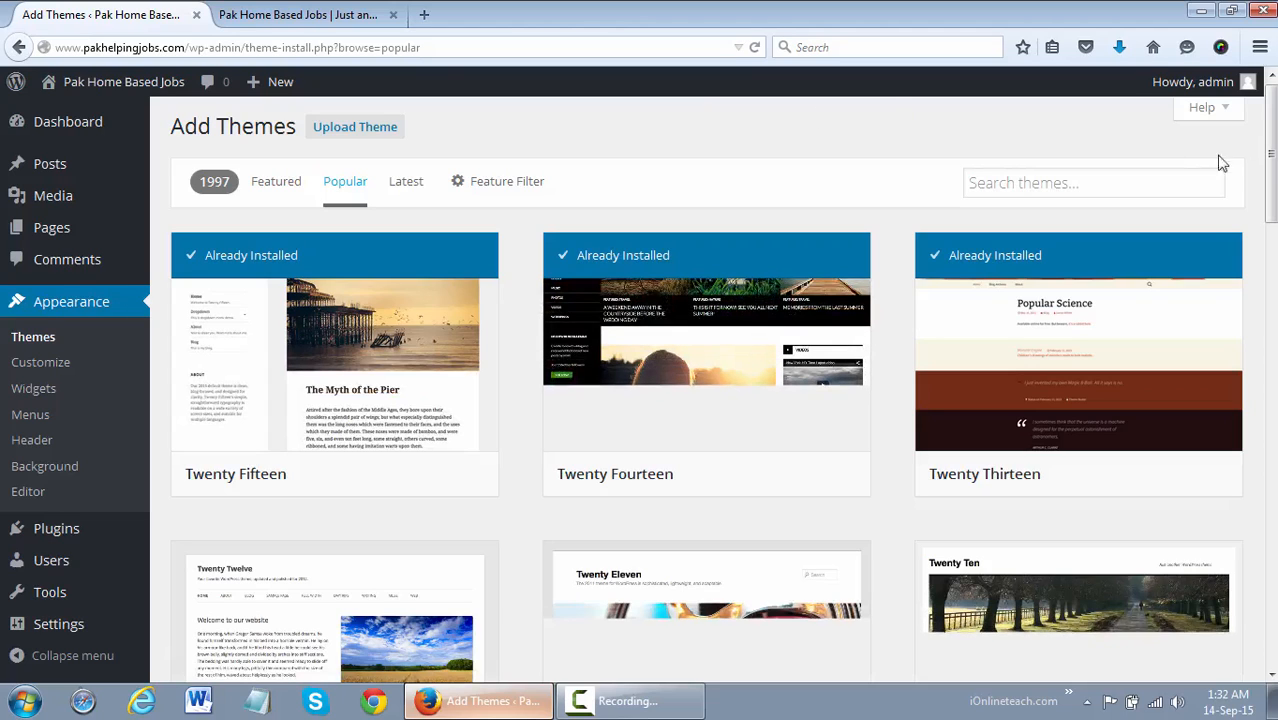
scroll(706, 390, down, 4)
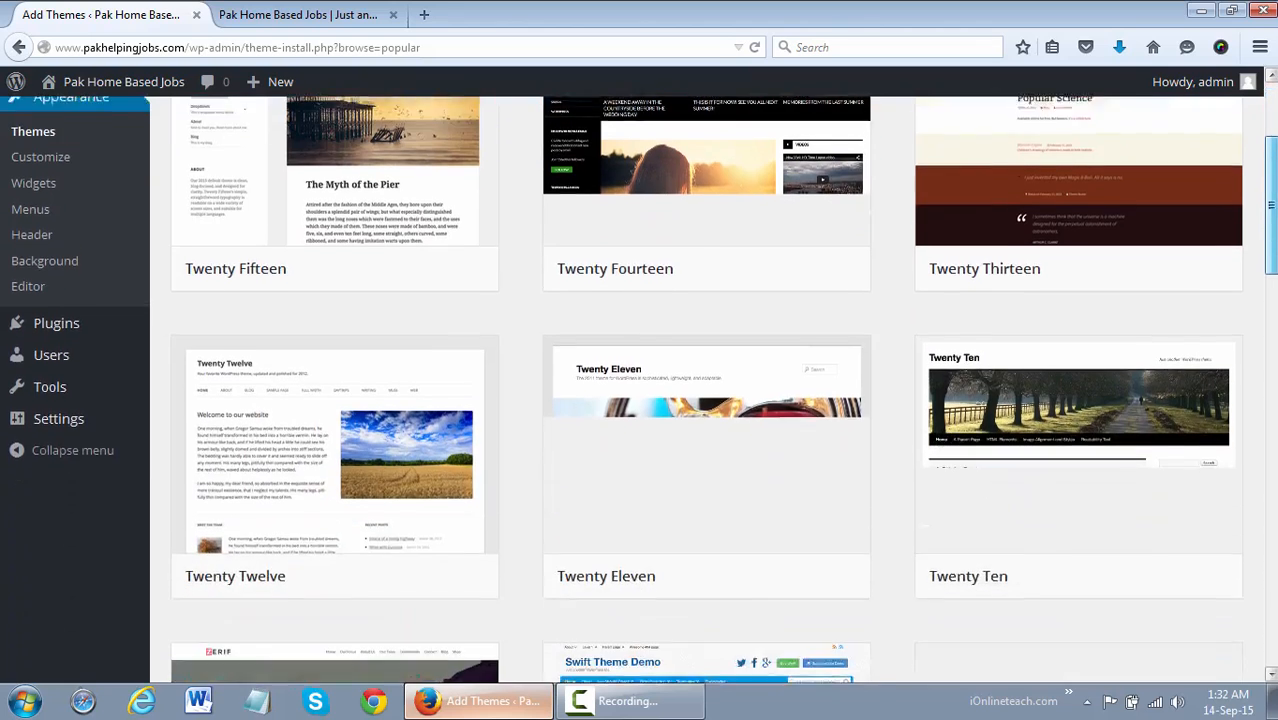
scroll(706, 390, down, 4)
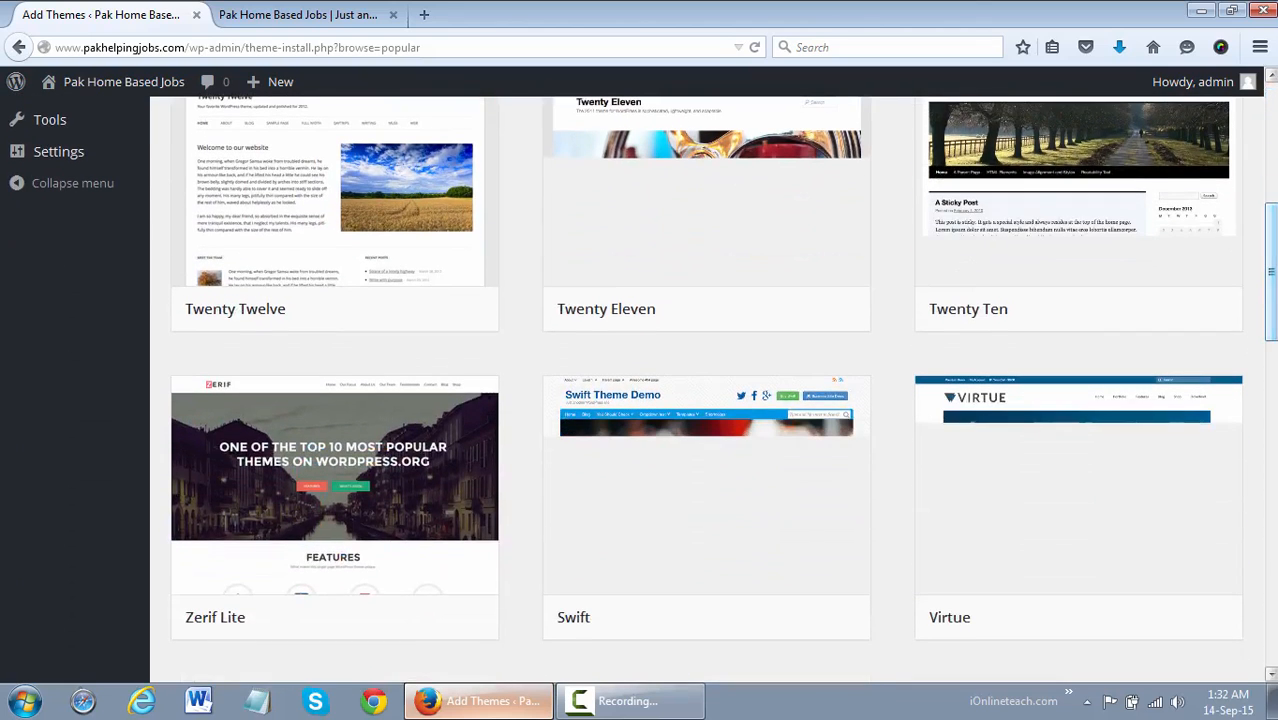
mouse_move(1013, 238)
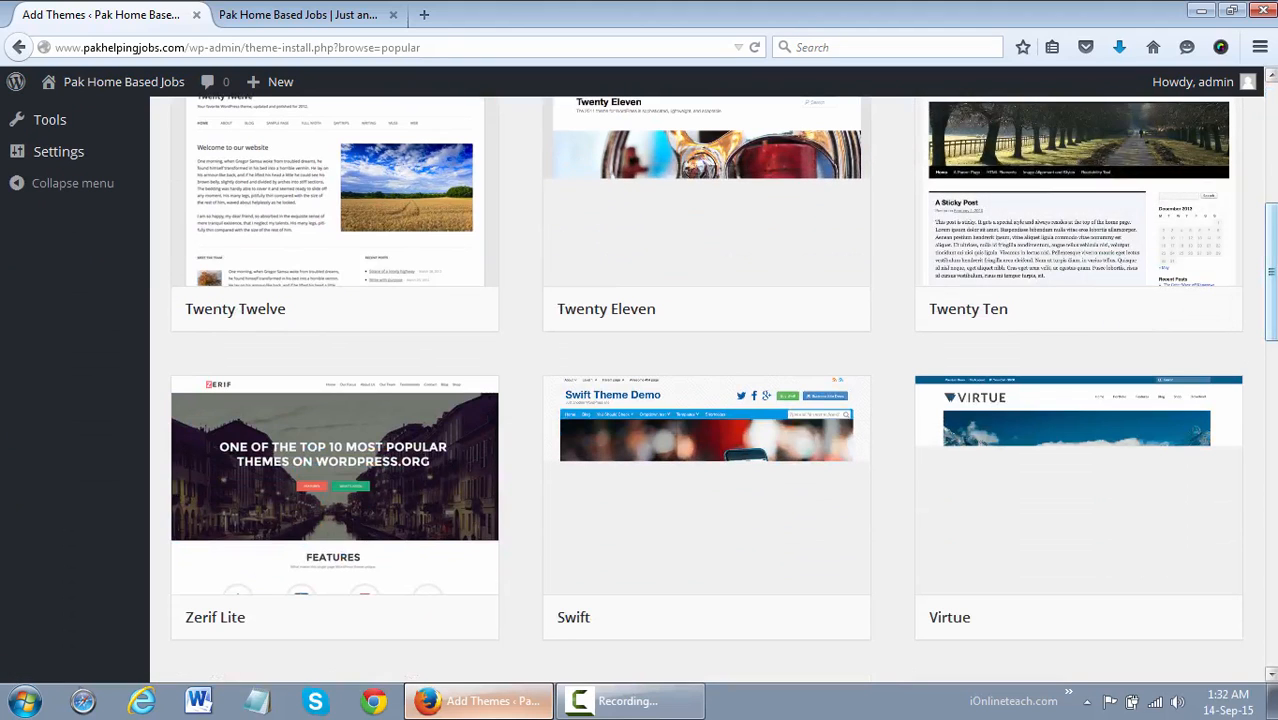
drag(1271, 272, 1271, 150)
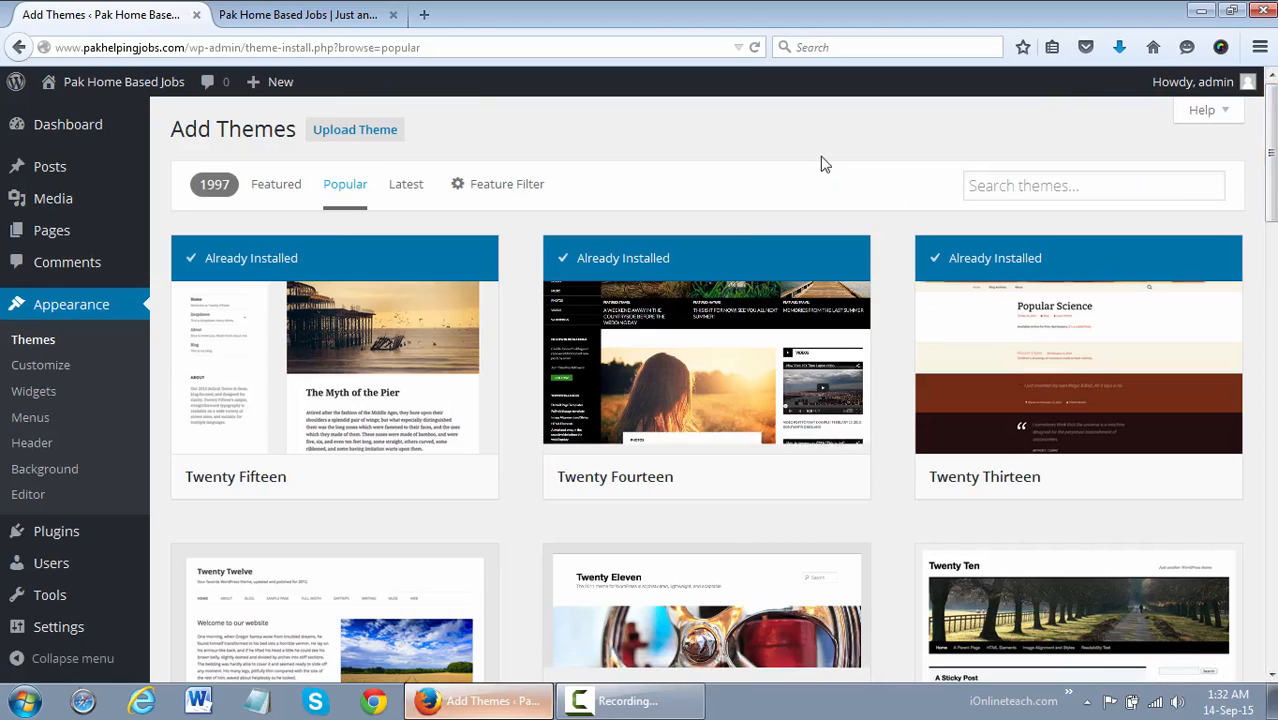
Open the Latest themes and filter the catalogue by Orange, Responsive Layout, BuddyPress and Holiday.
click(405, 188)
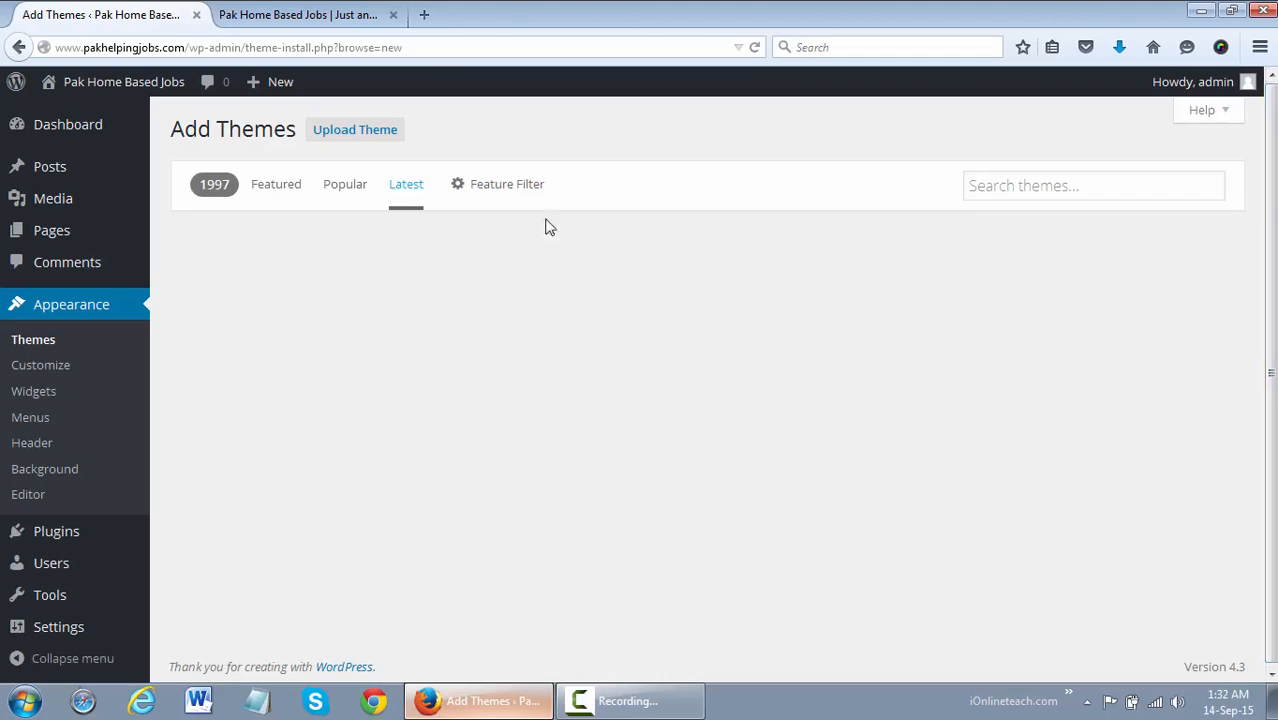
click(511, 192)
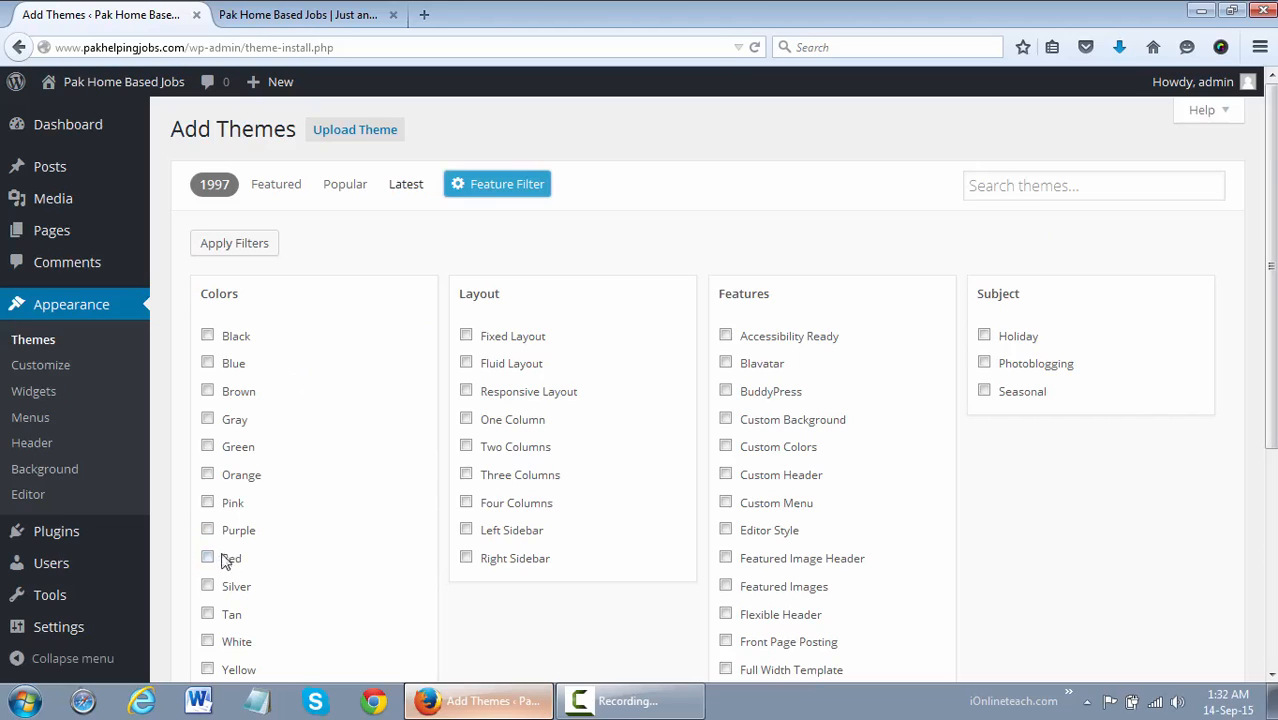
click(207, 474)
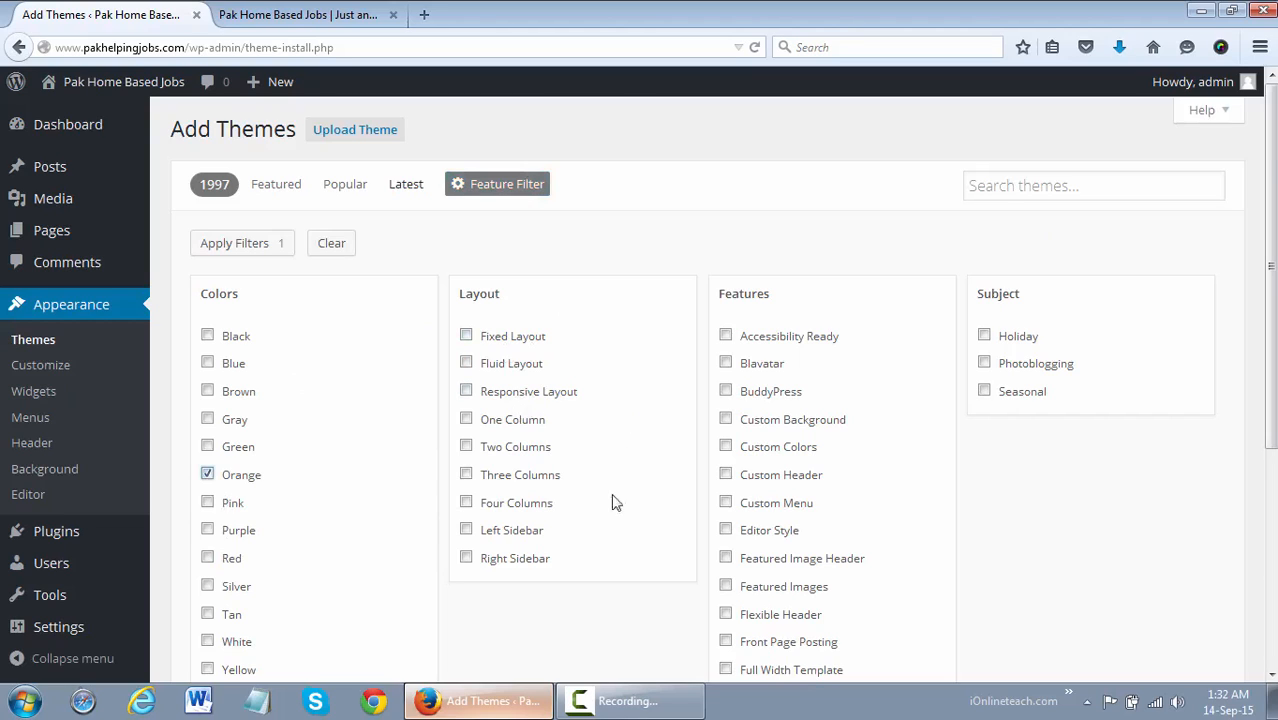
click(466, 392)
click(783, 396)
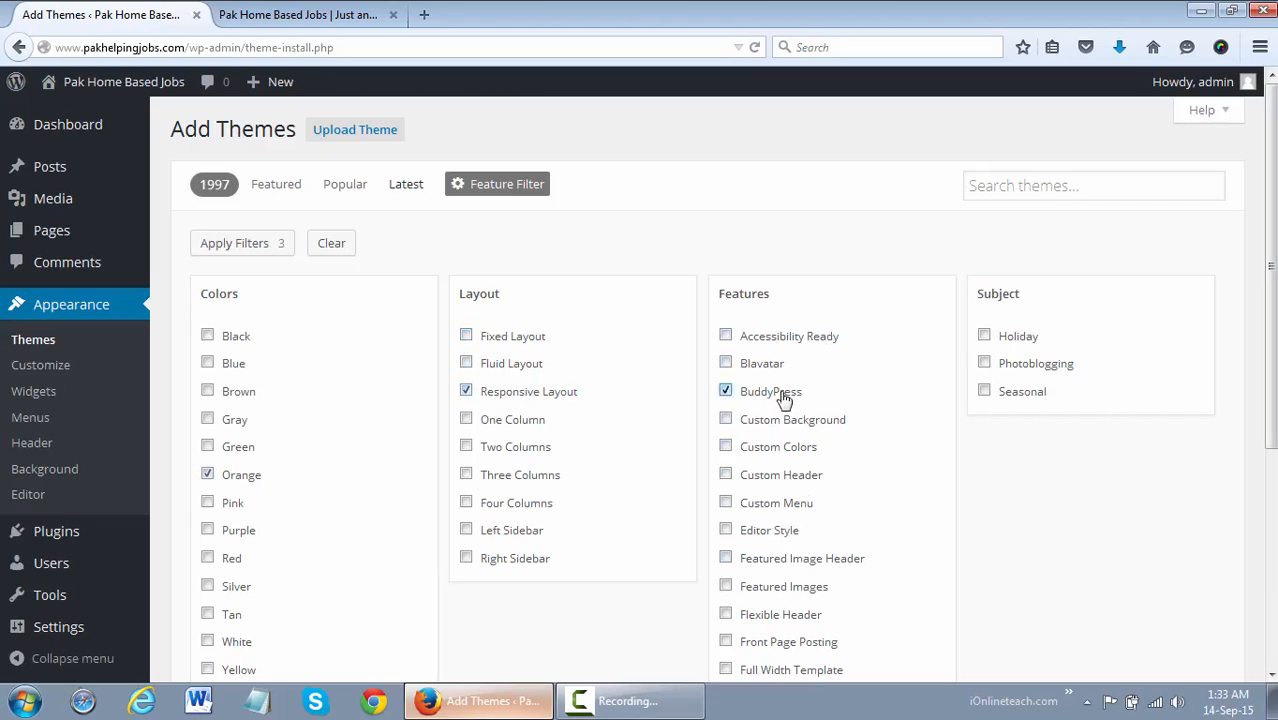
click(1030, 342)
mouse_move(1272, 300)
mouse_down()
mouse_move(1272, 517)
mouse_move(1272, 298)
mouse_up()
click(237, 243)
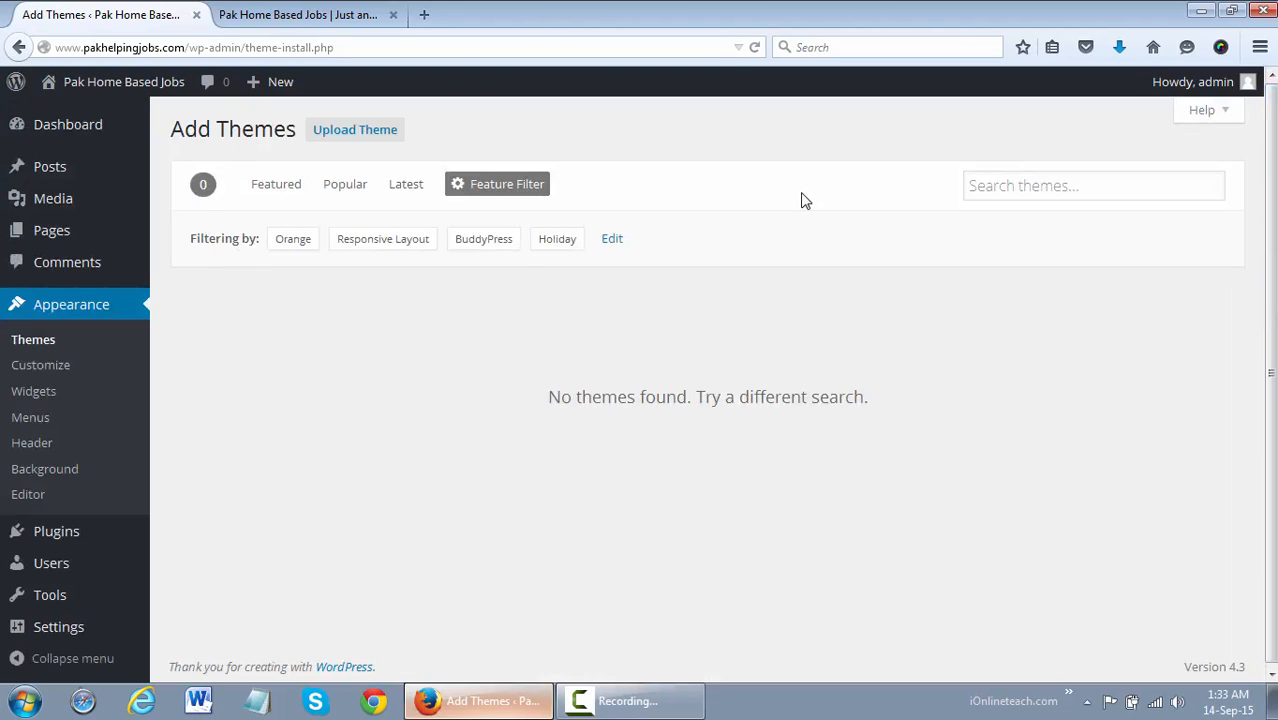
Edit the theme filters to drop Holiday and BuddyPress and reapply them.
click(610, 240)
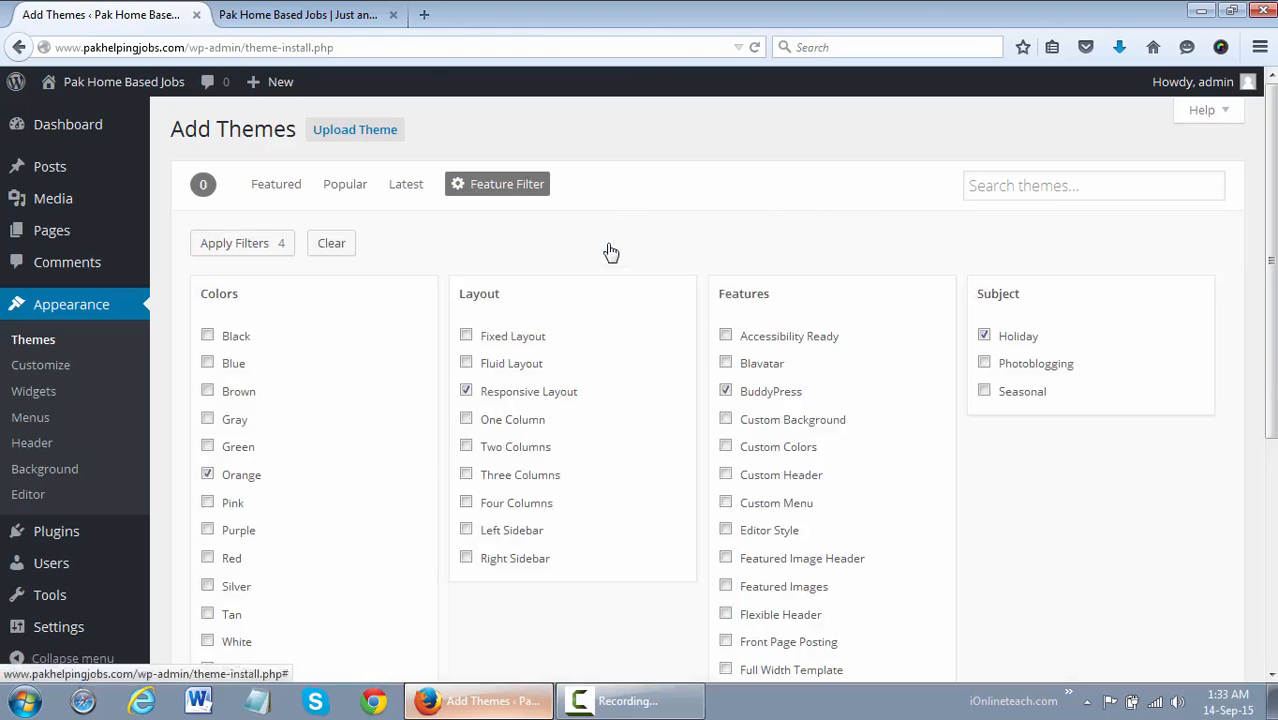
click(1020, 337)
click(758, 394)
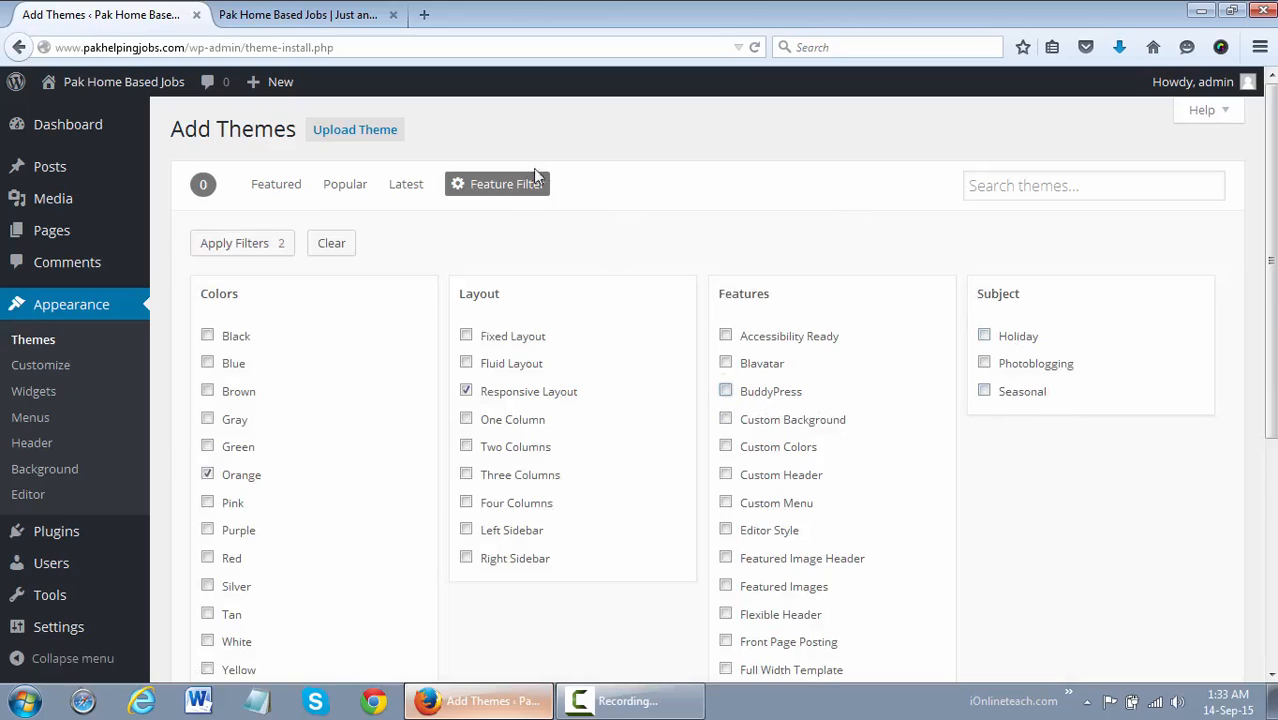
click(240, 244)
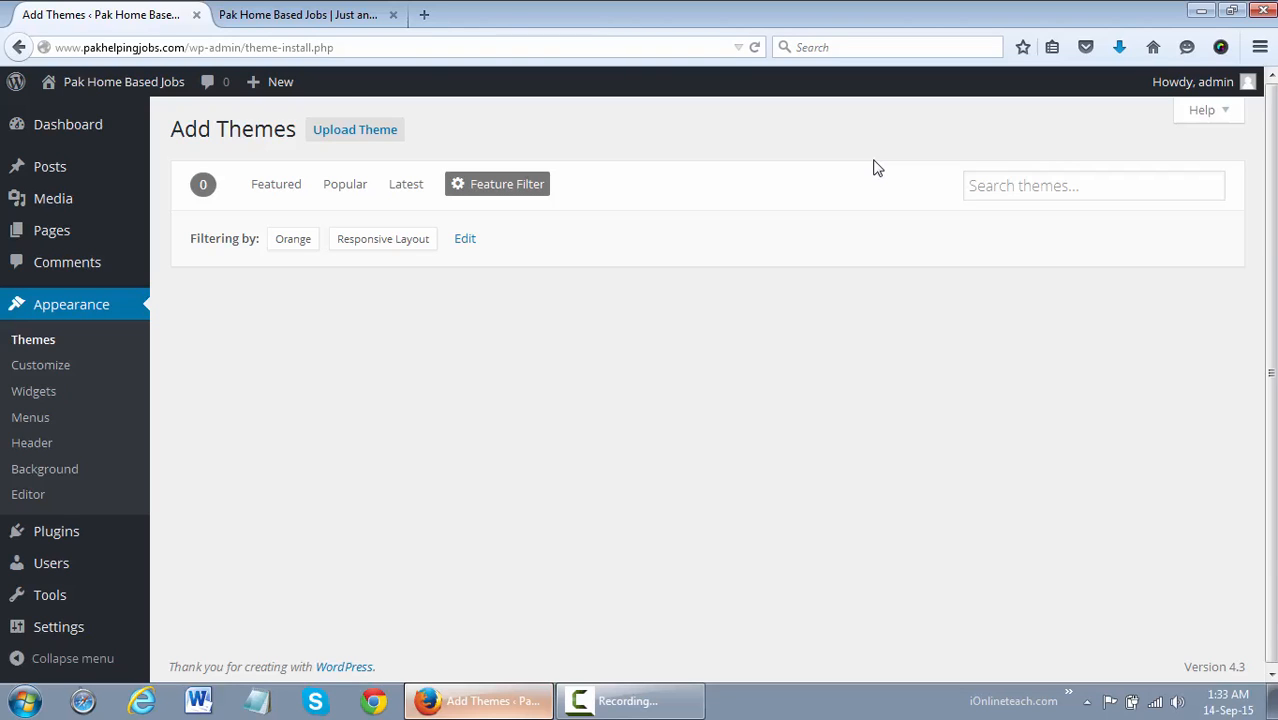
Remove the Responsive Layout filter, reapply with only Orange, and browse the matching themes.
click(466, 244)
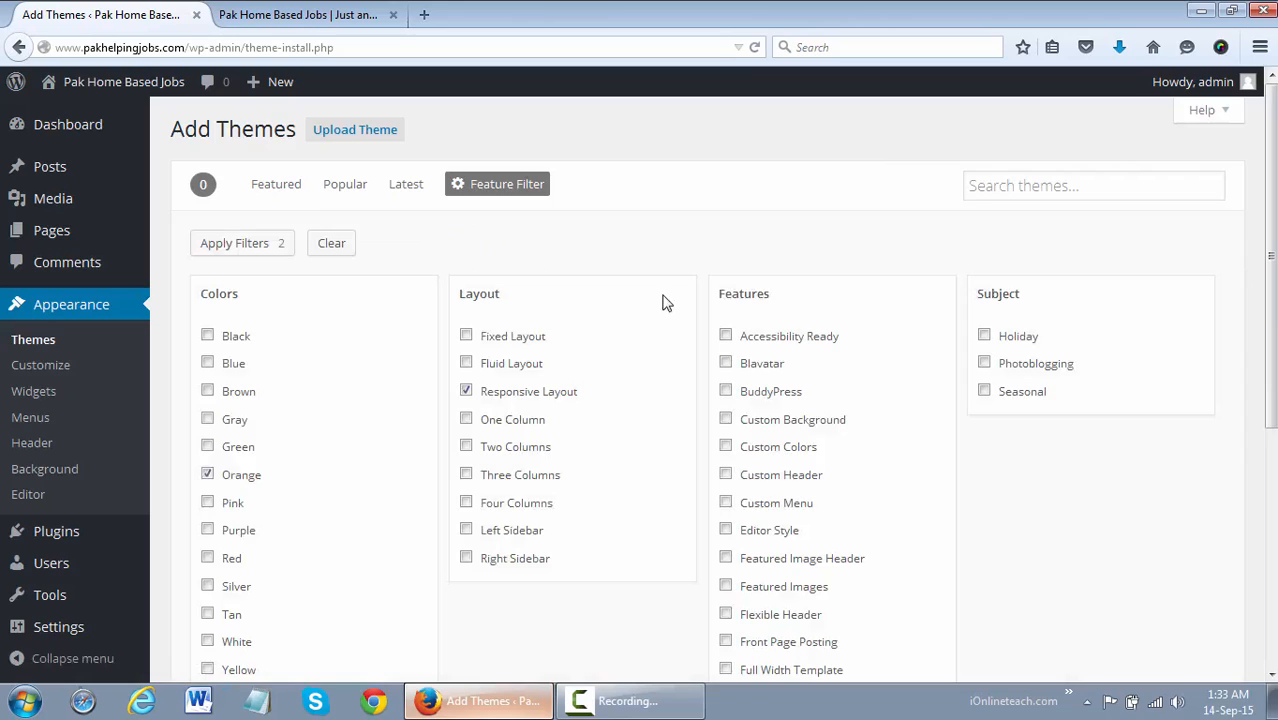
click(466, 391)
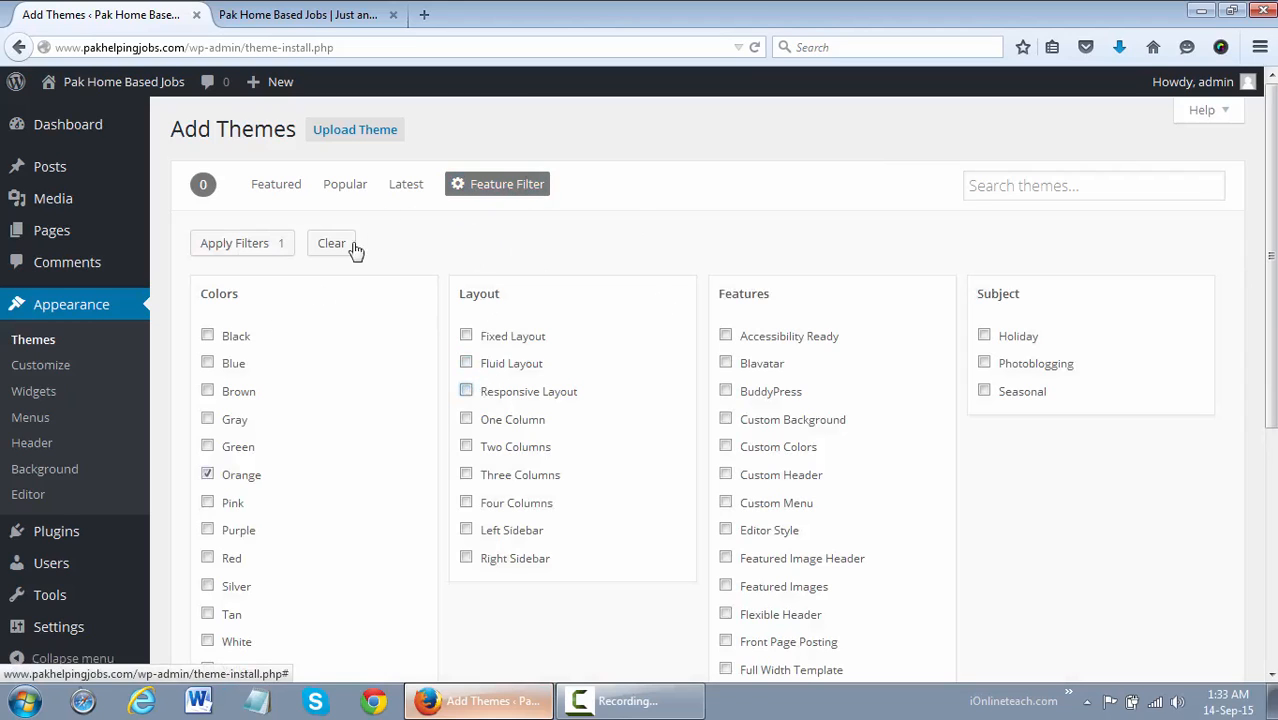
click(283, 243)
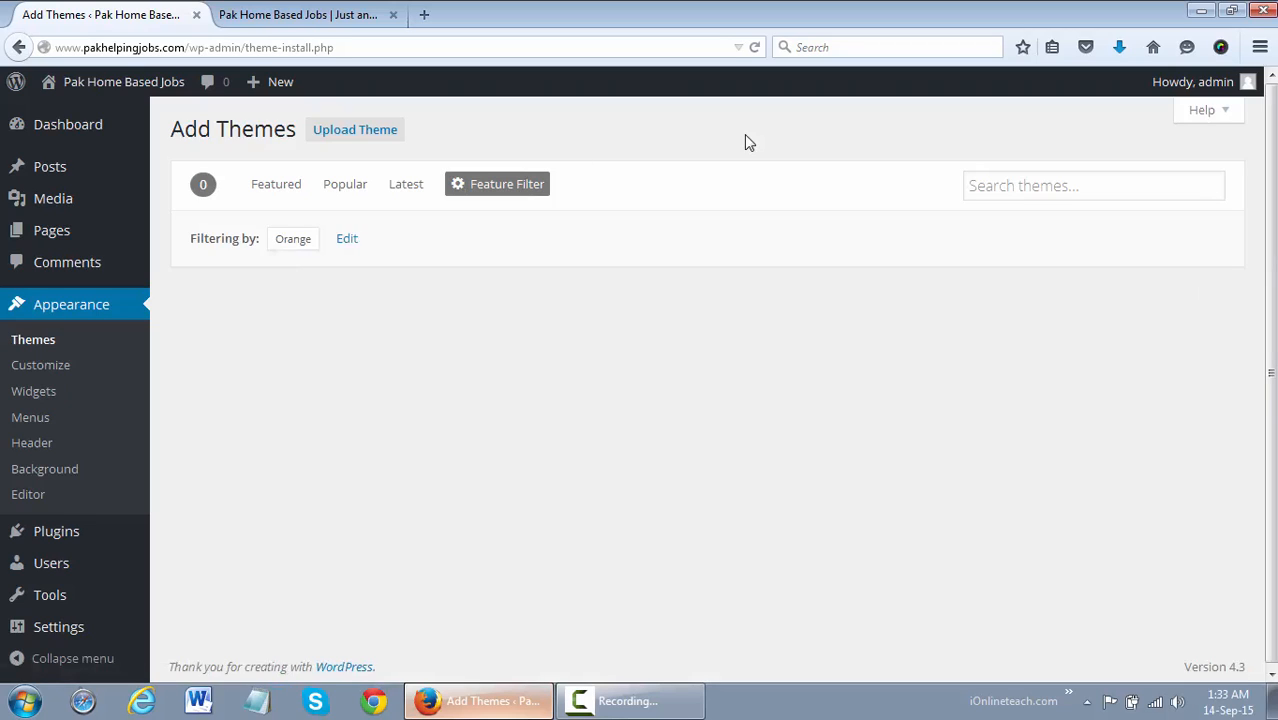
drag(1271, 372, 1271, 372)
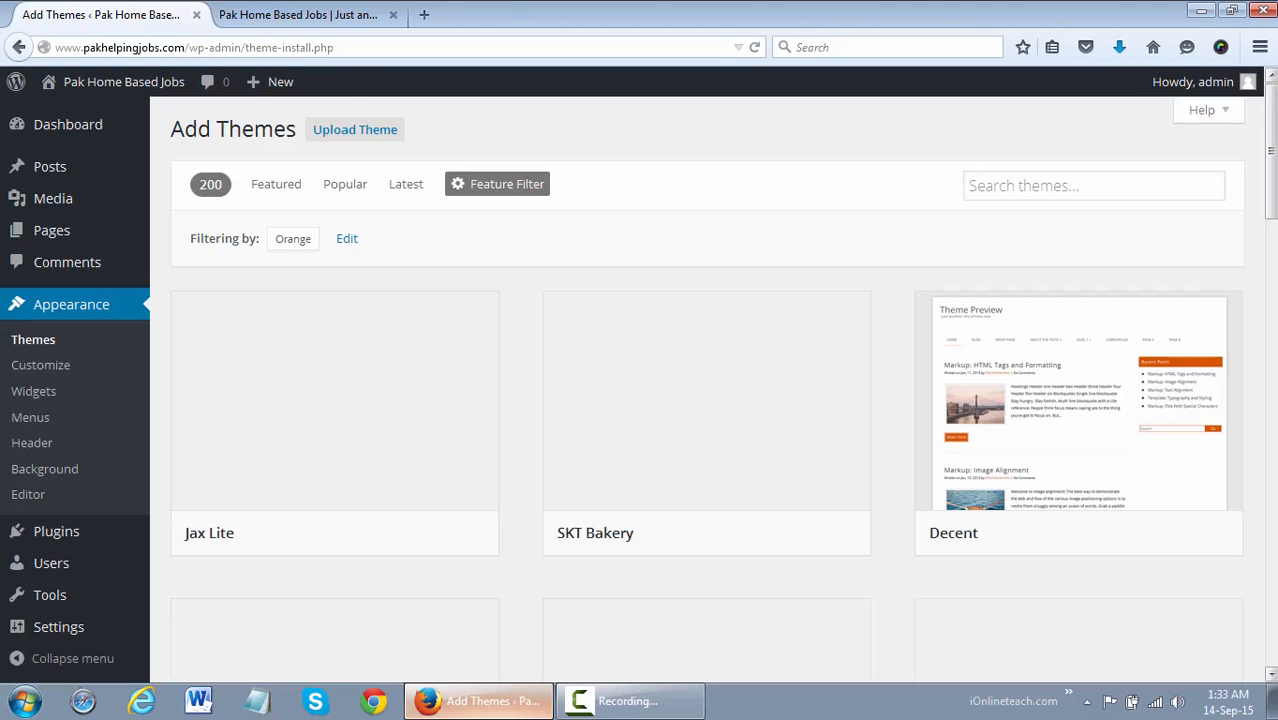
scroll(707, 400, down, 5)
scroll(707, 400, up, 5)
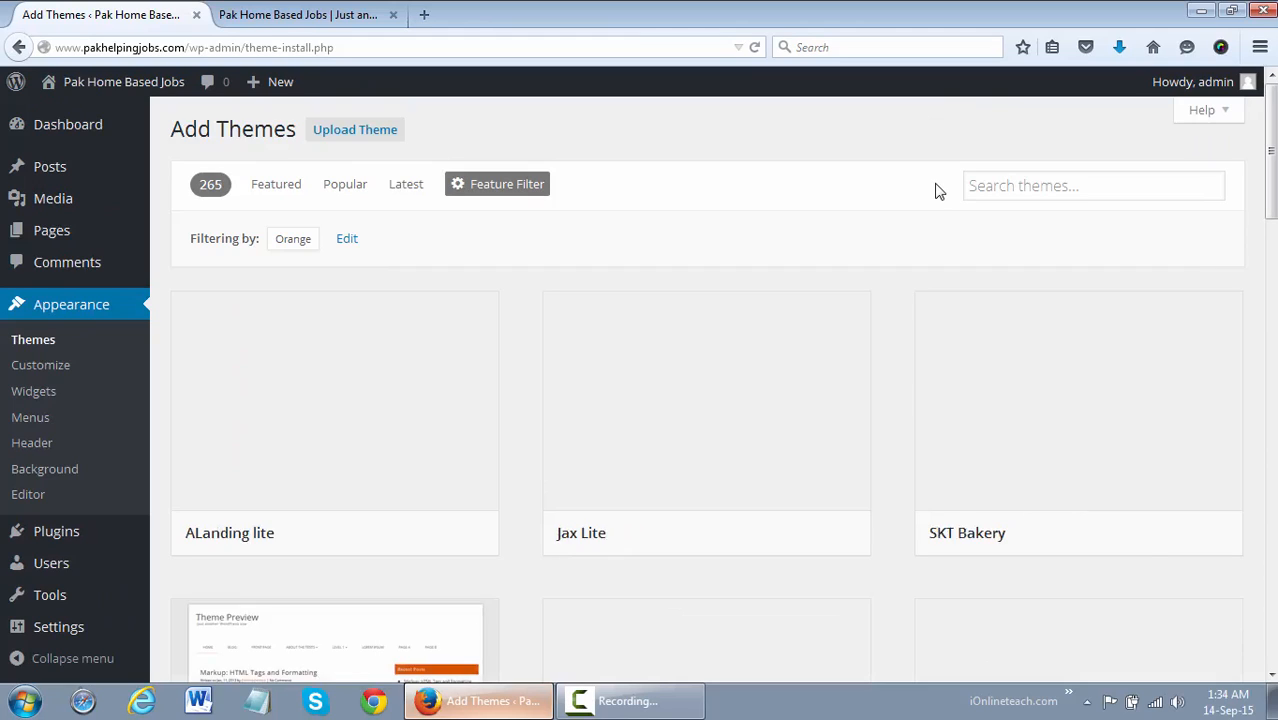
Return to the installed Themes page and activate the ColorWay theme.
mouse_move(1028, 423)
click(33, 340)
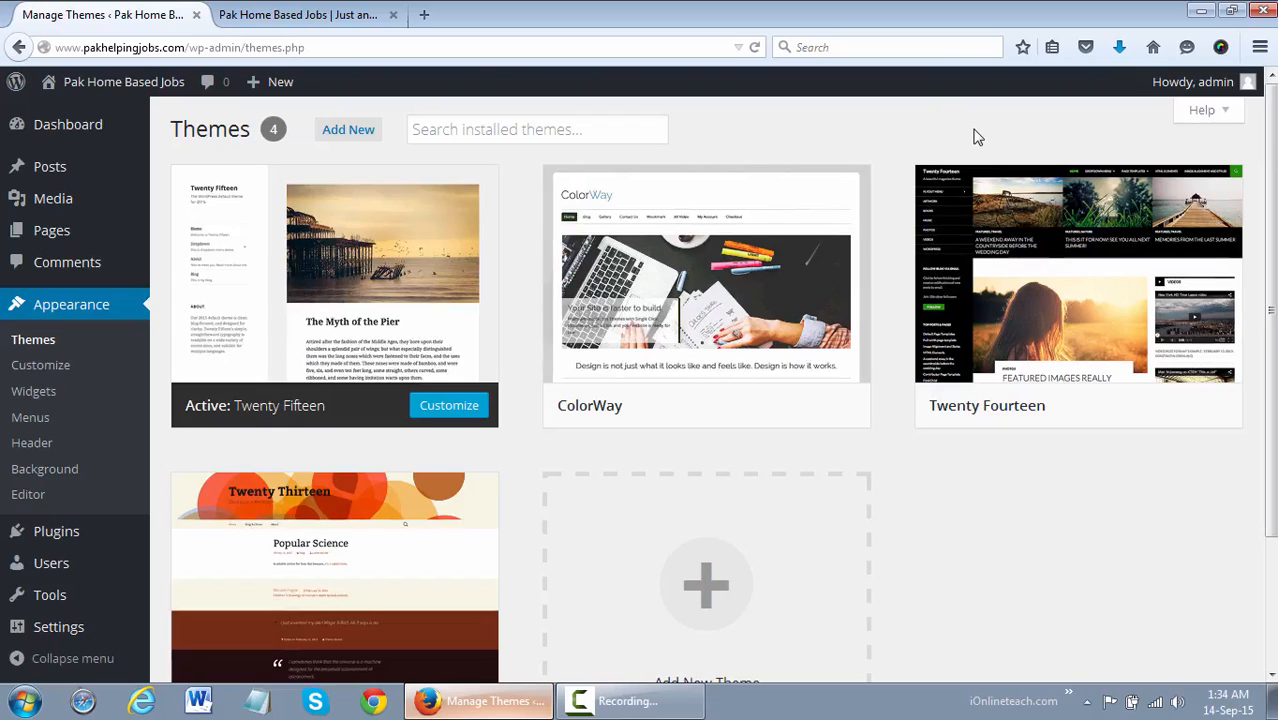
mouse_move(780, 300)
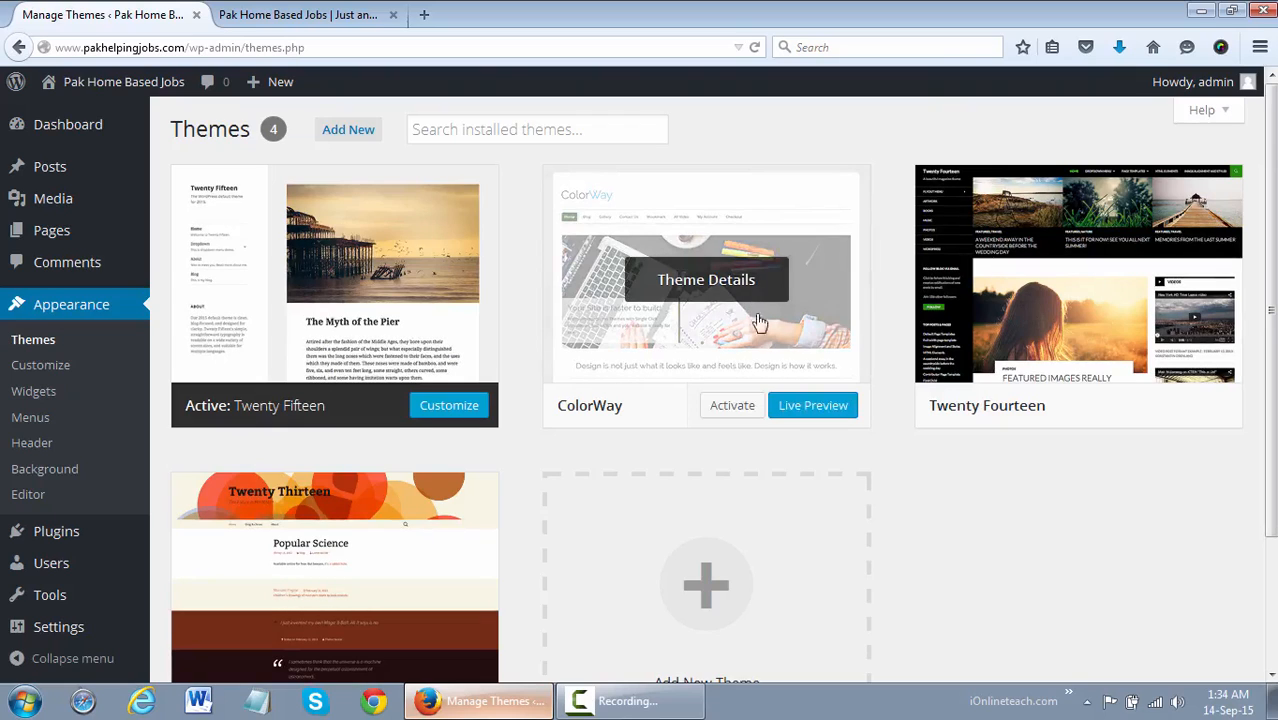
click(731, 409)
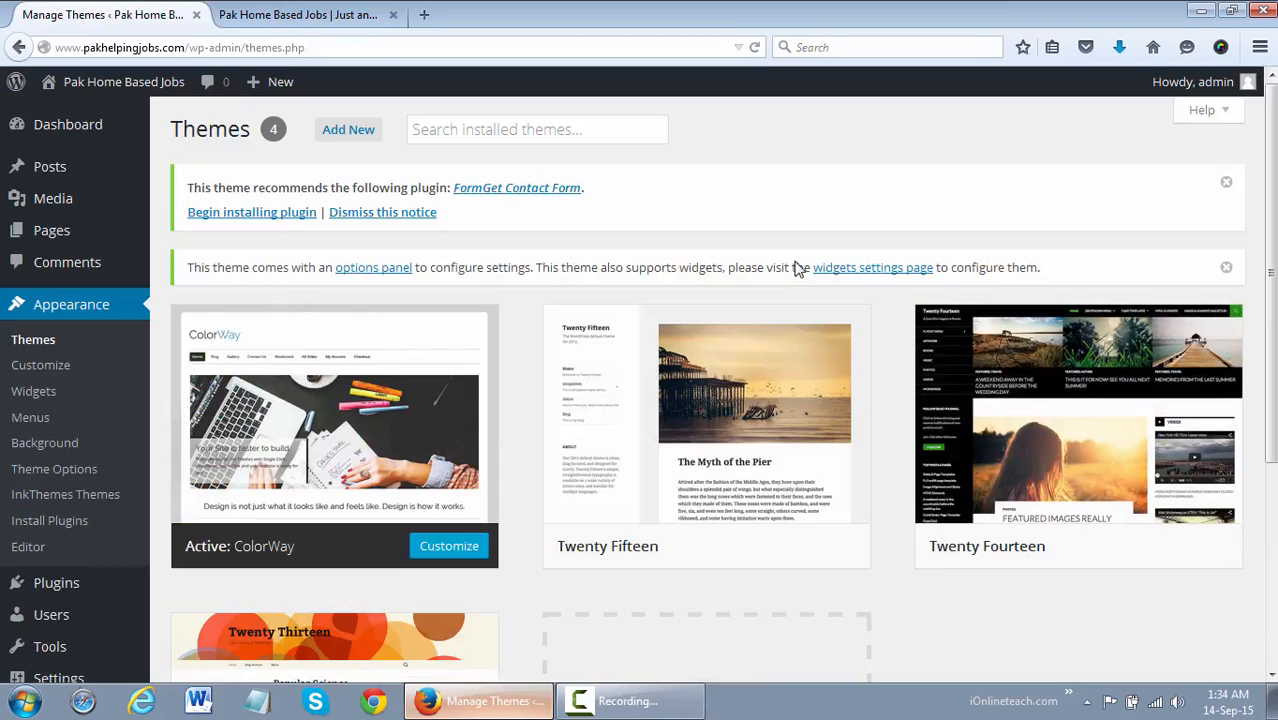
mouse_move(1271, 270)
mouse_down()
mouse_move(1271, 434)
mouse_move(1271, 275)
mouse_up()
Reload the site's front page to check the new theme and advance its image slider.
click(333, 8)
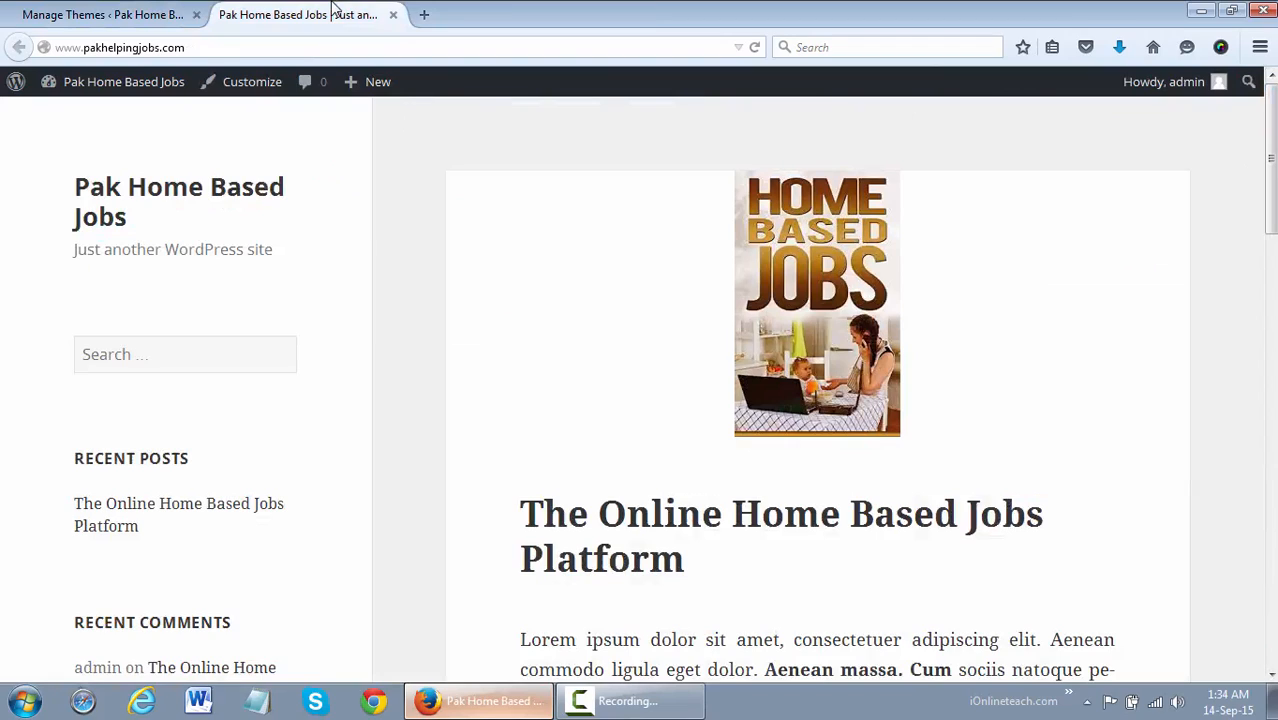
key(F5)
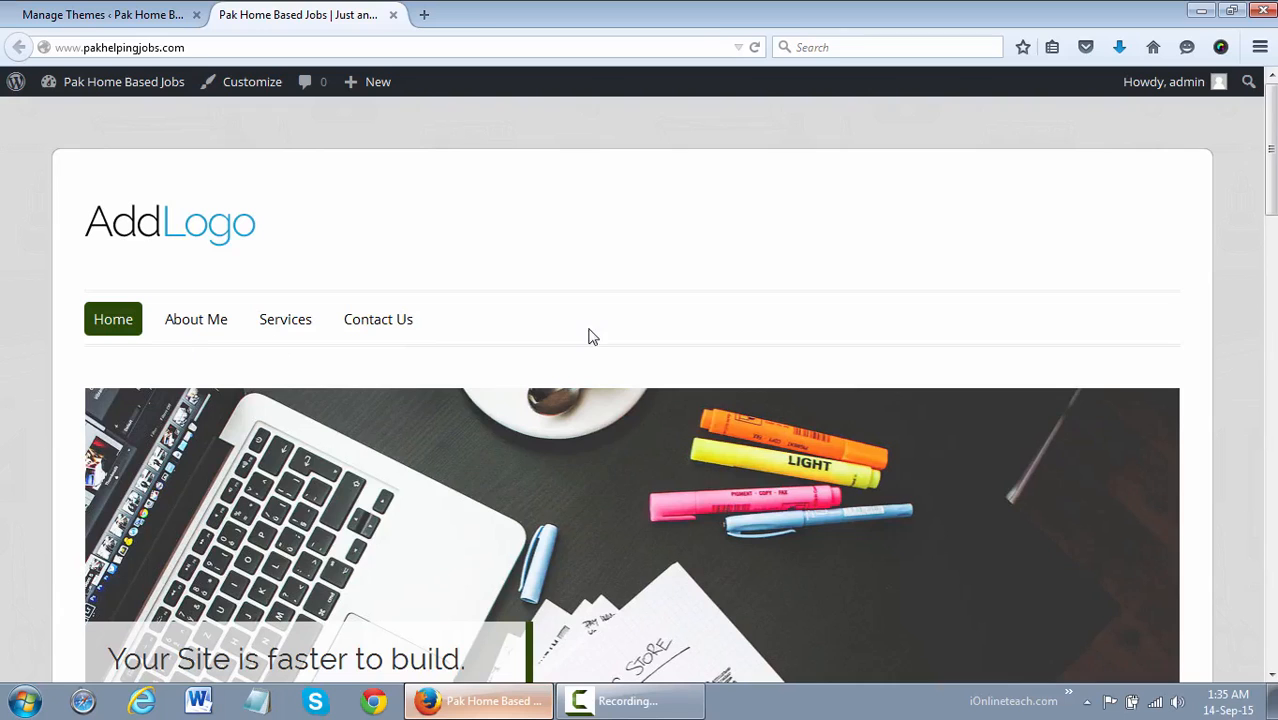
scroll(632, 390, down, 3)
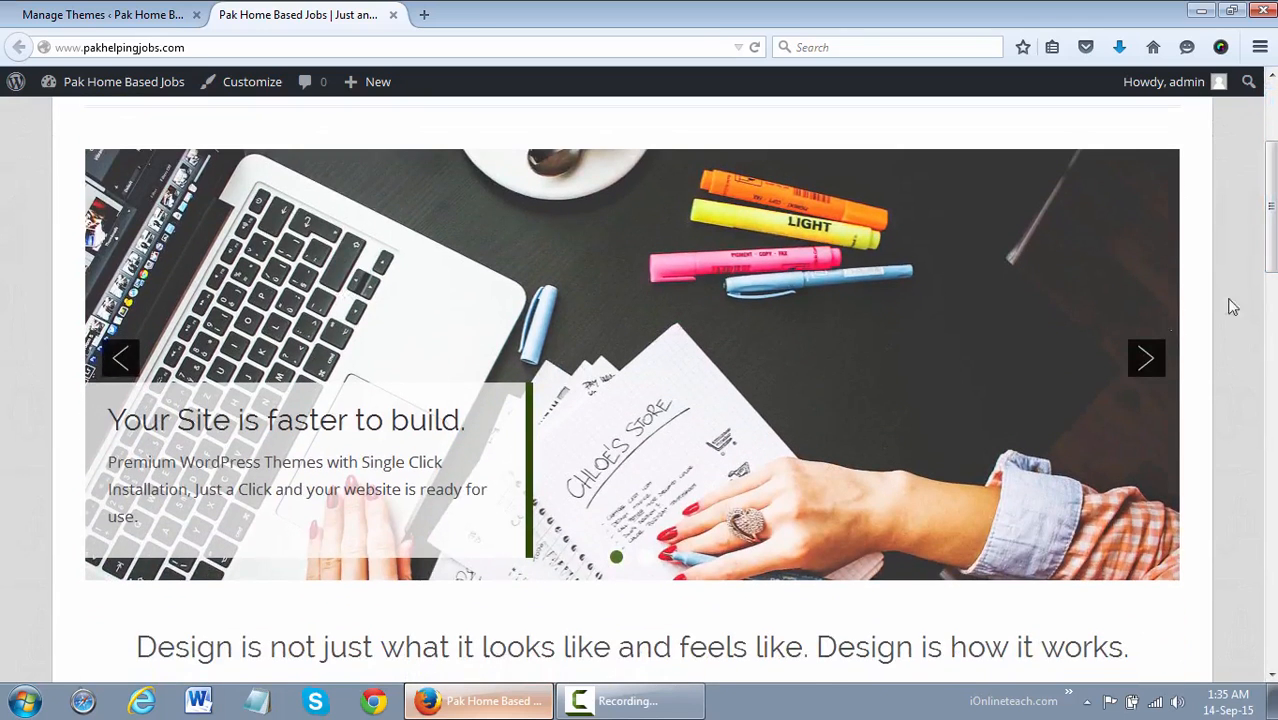
click(1152, 360)
click(1155, 362)
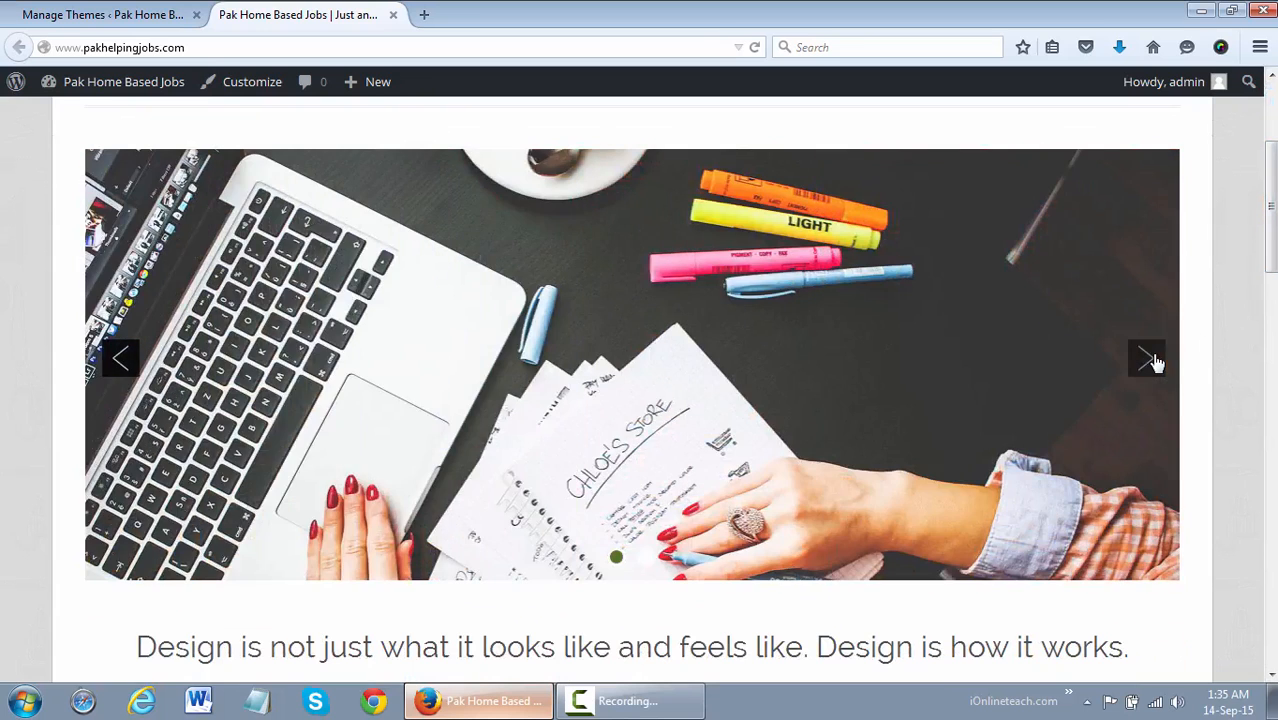
Look over the rest of the front page down to the footer and return to the Themes page.
scroll(632, 360, down, 5)
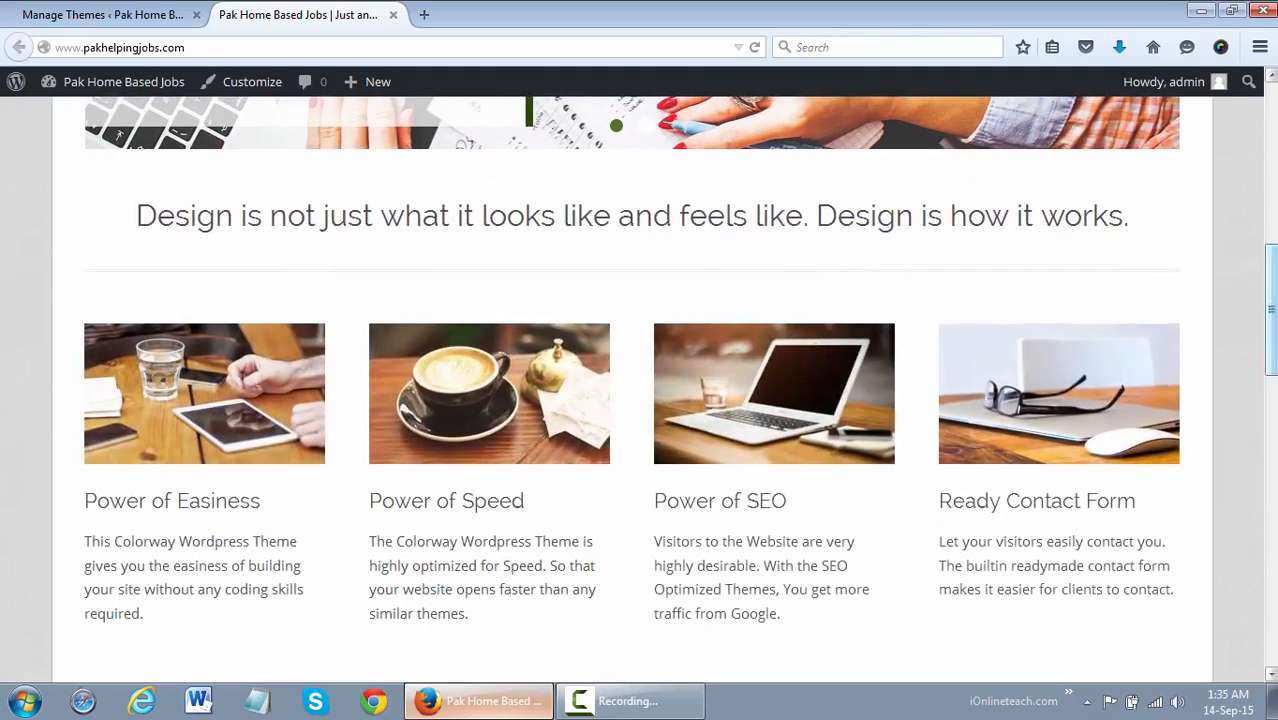
drag(1271, 311, 1271, 596)
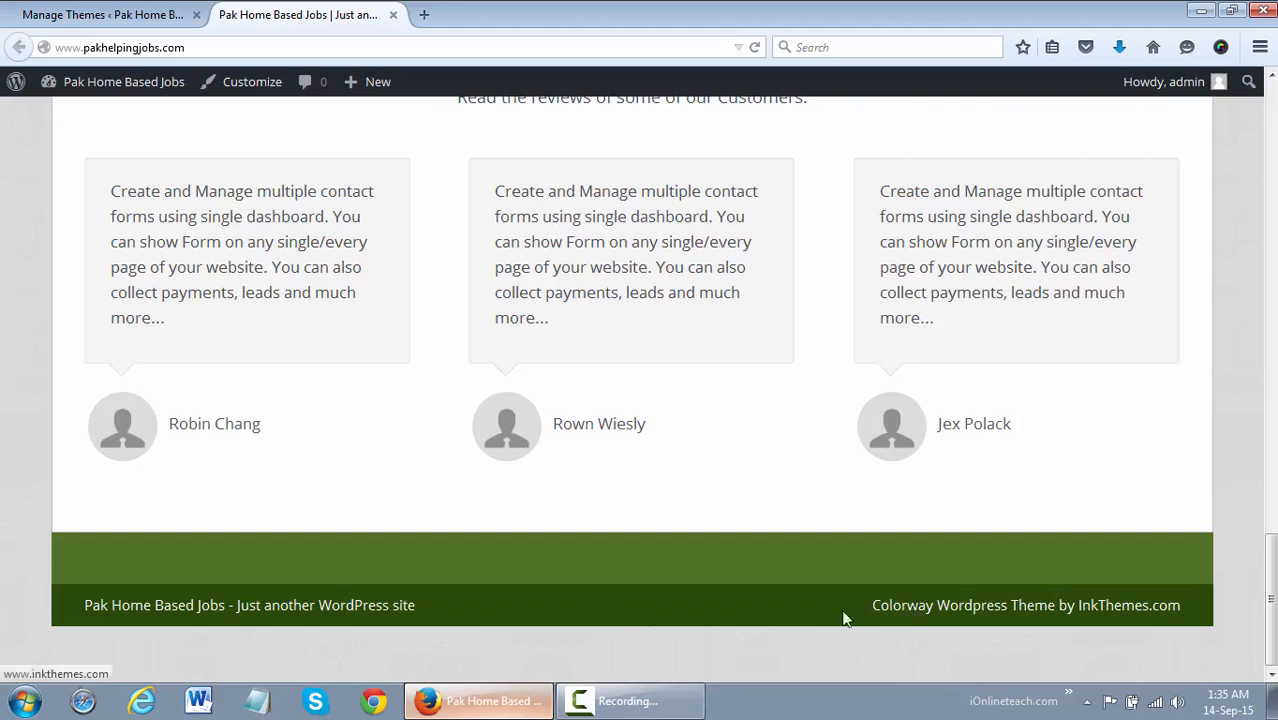
drag(1271, 600, 1271, 180)
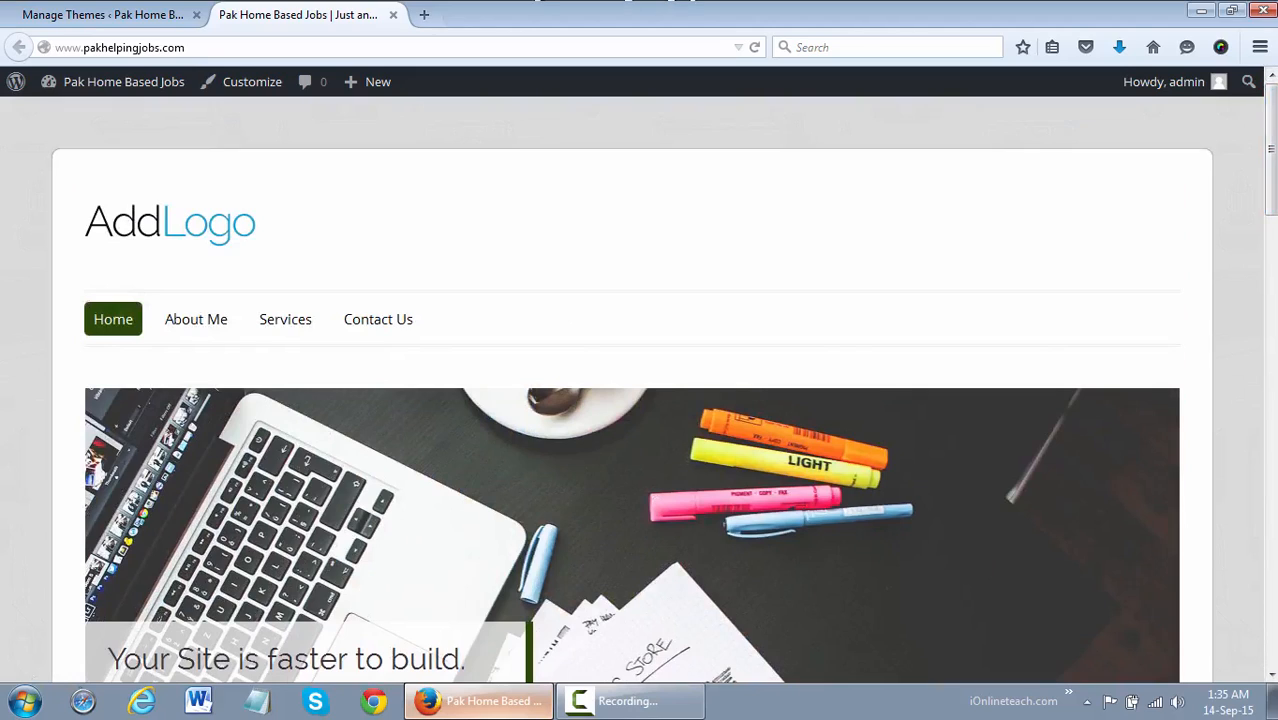
click(170, 10)
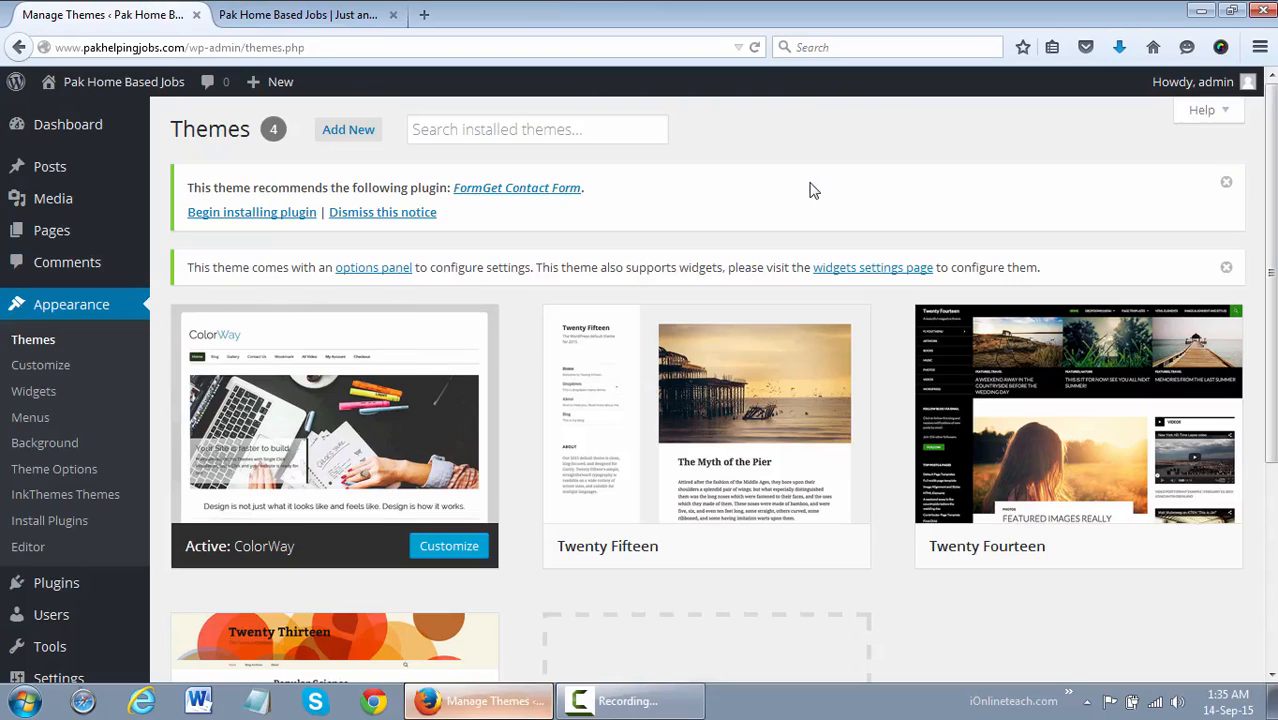